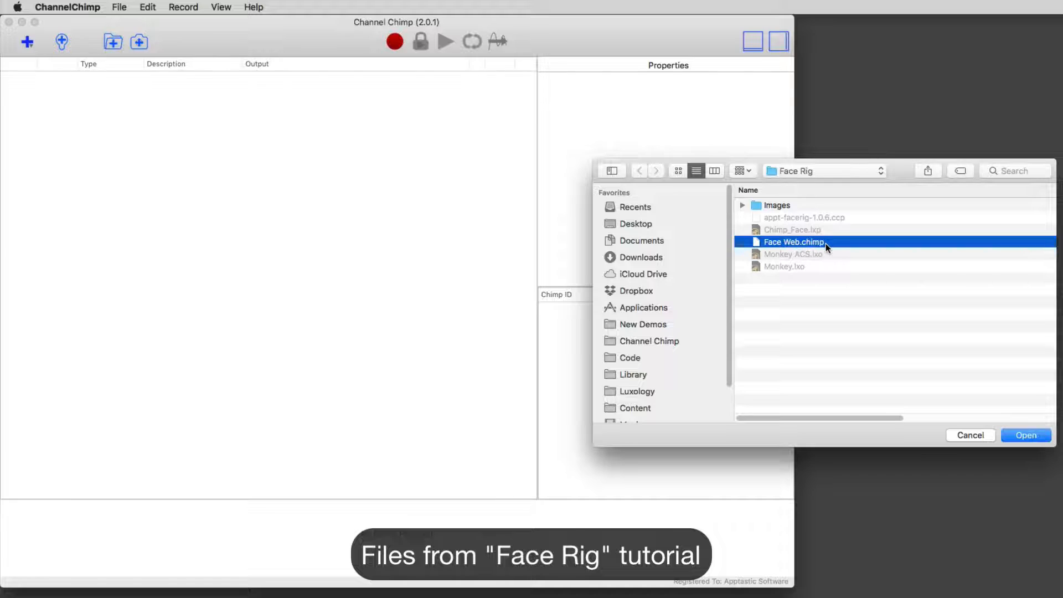
Open Face Web.chimp in Channel Chimp, and load Monkey.lxo from the Face Rig folder into Modo
double_click(820, 242)
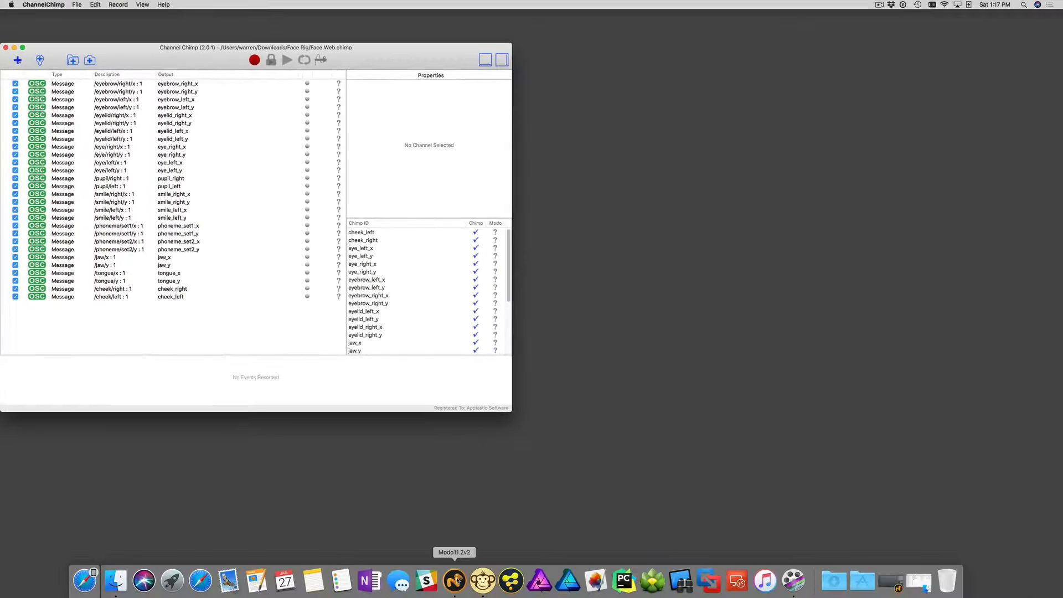
left_click(455, 580)
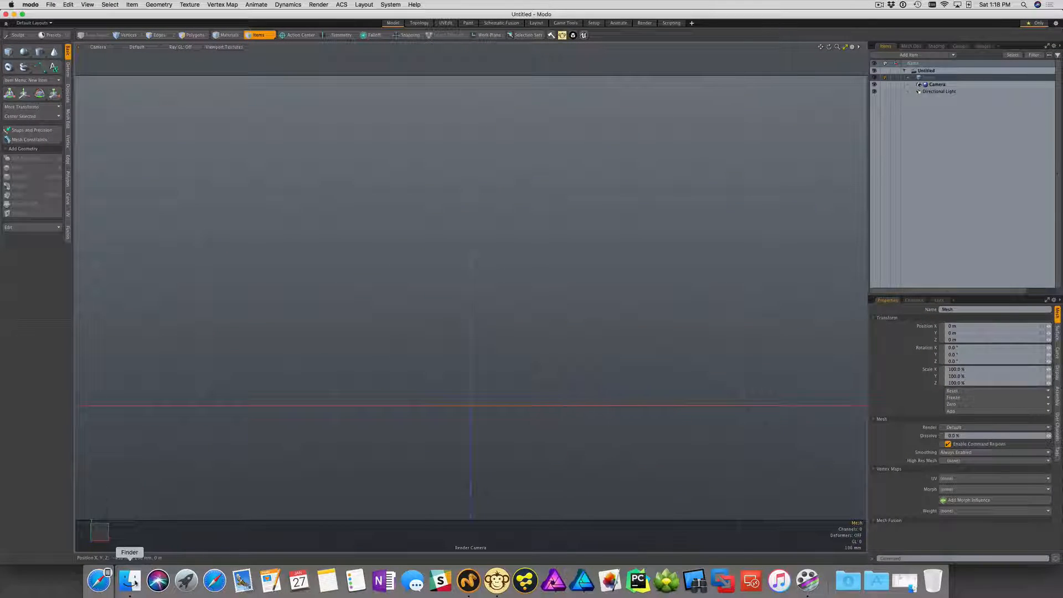
left_click(131, 581)
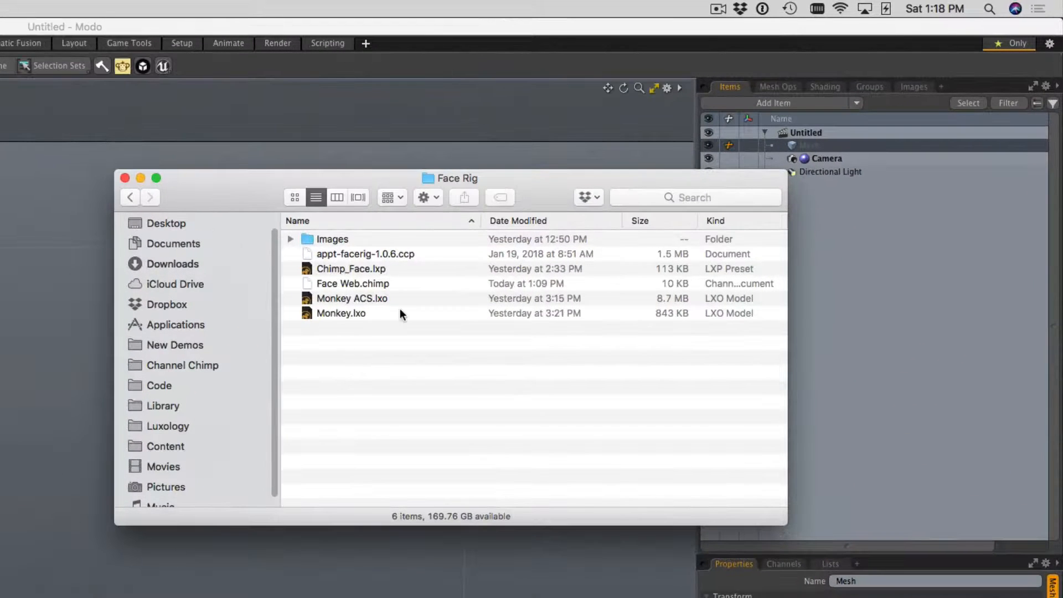
double_click(399, 311)
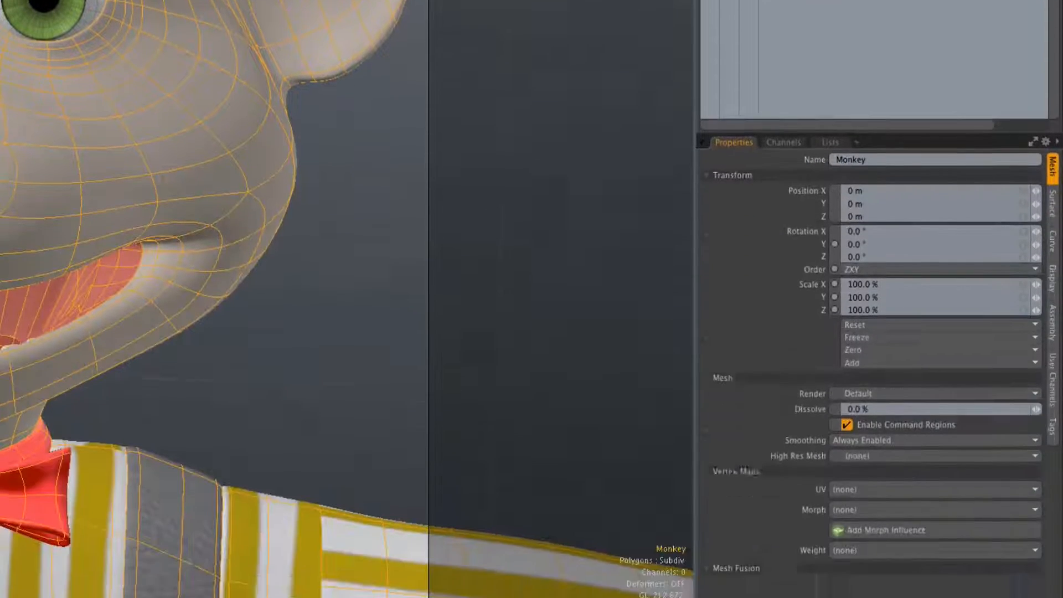
Examine the Monkey mesh's morph maps, previewing Phoneme_Ee, Phoneme_FV, Phoneme_M and Phoneme_O
left_click(833, 139)
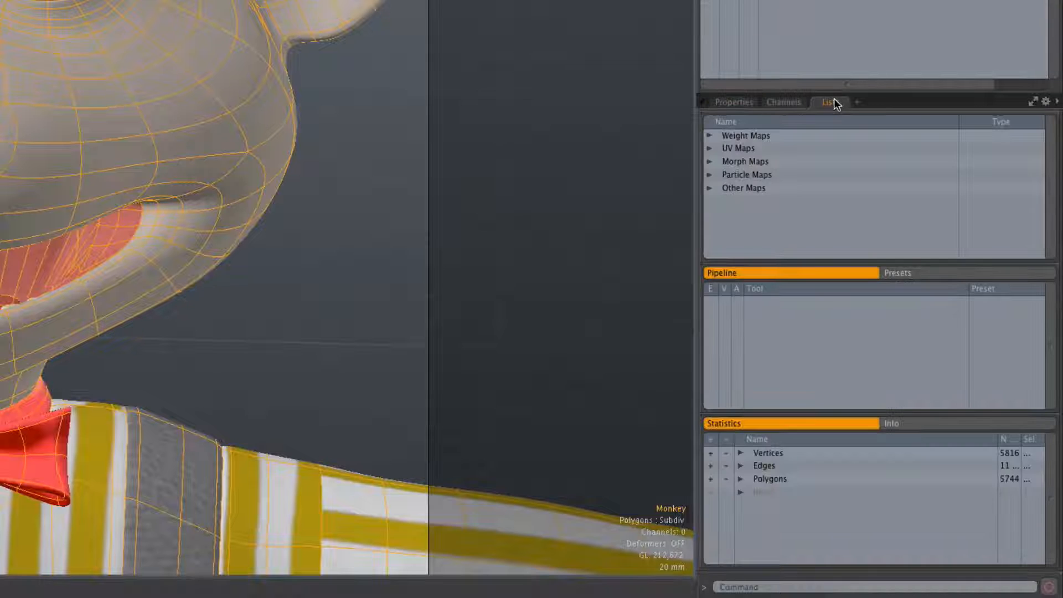
left_click(710, 162)
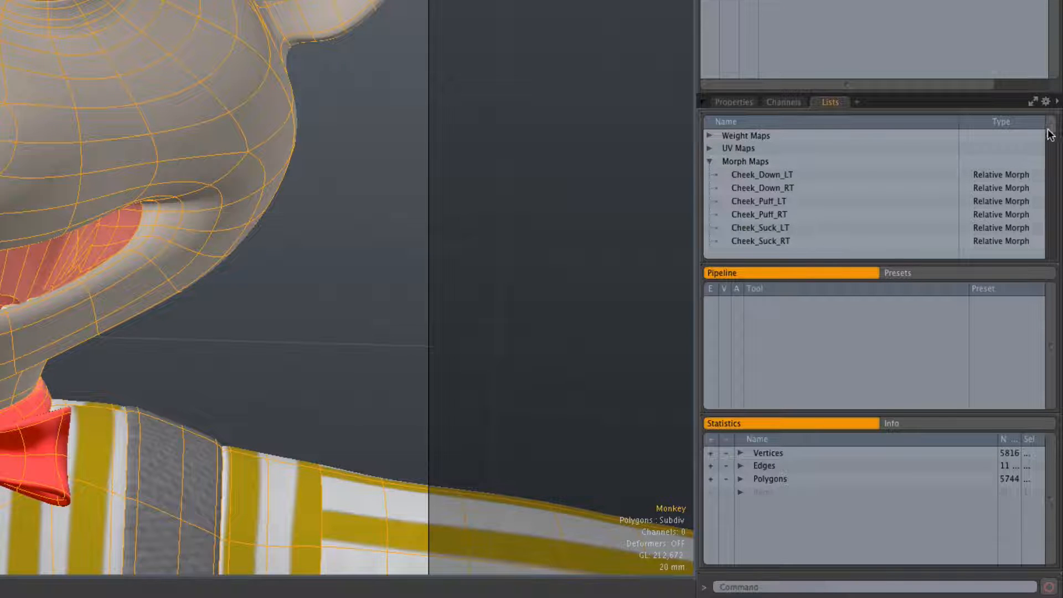
left_click_drag(1053, 133, 1041, 230)
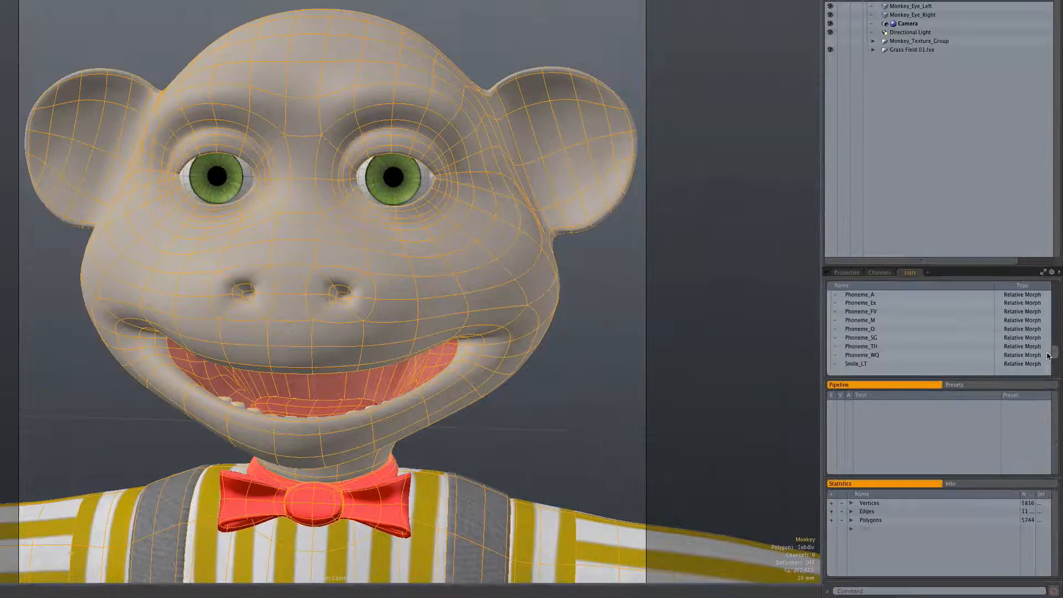
left_click(874, 303)
left_click(880, 312)
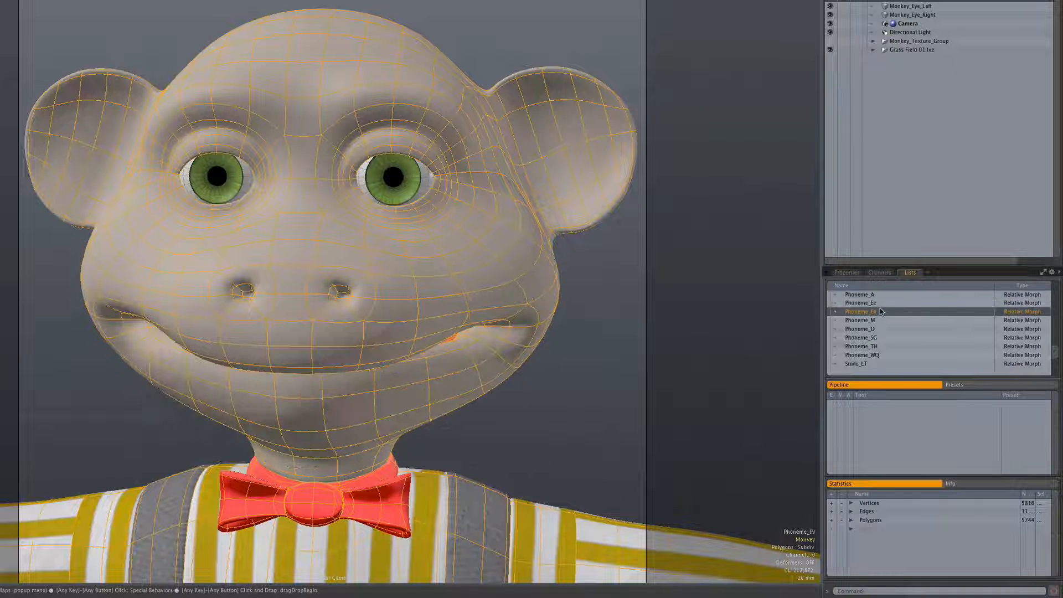
left_click(881, 321)
left_click(883, 329)
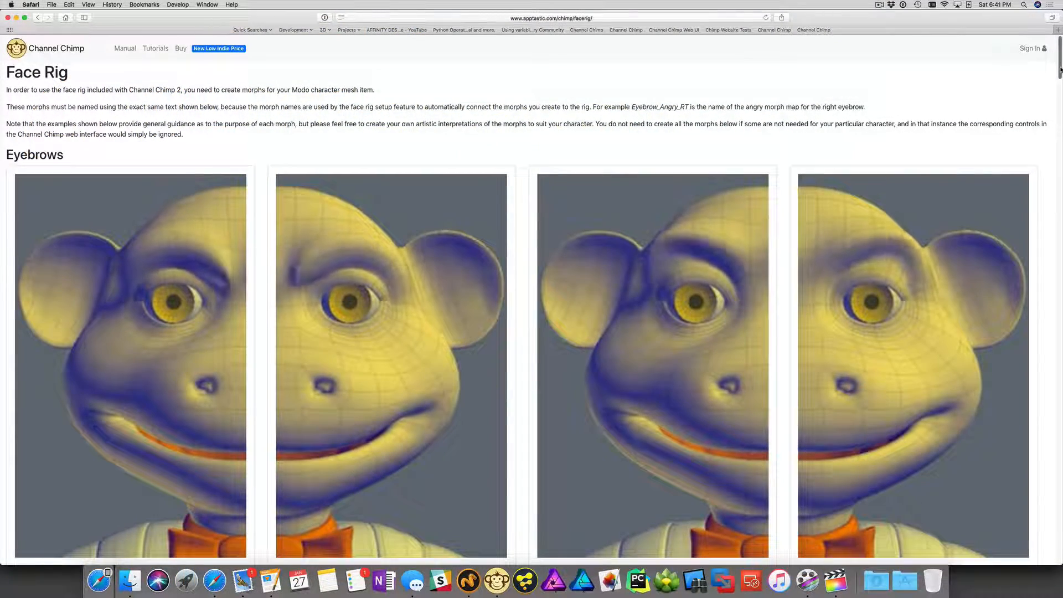
Review the morph examples on the Face Rig web page, and preview Smile_LT and Smile_RT on the Monkey mesh
left_click_drag(1060, 70, 1058, 223)
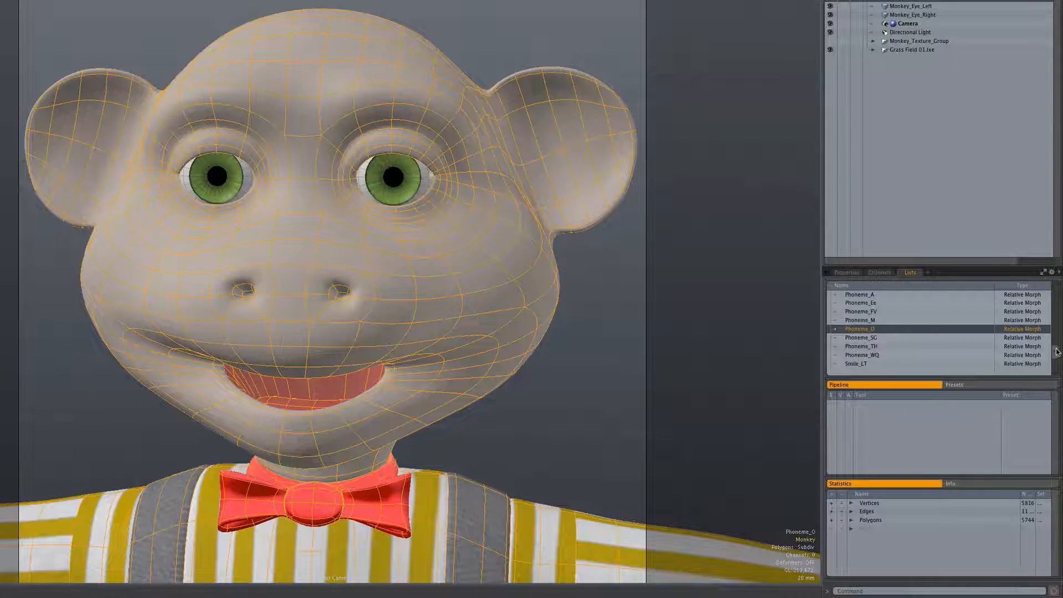
left_click_drag(1057, 352, 1056, 363)
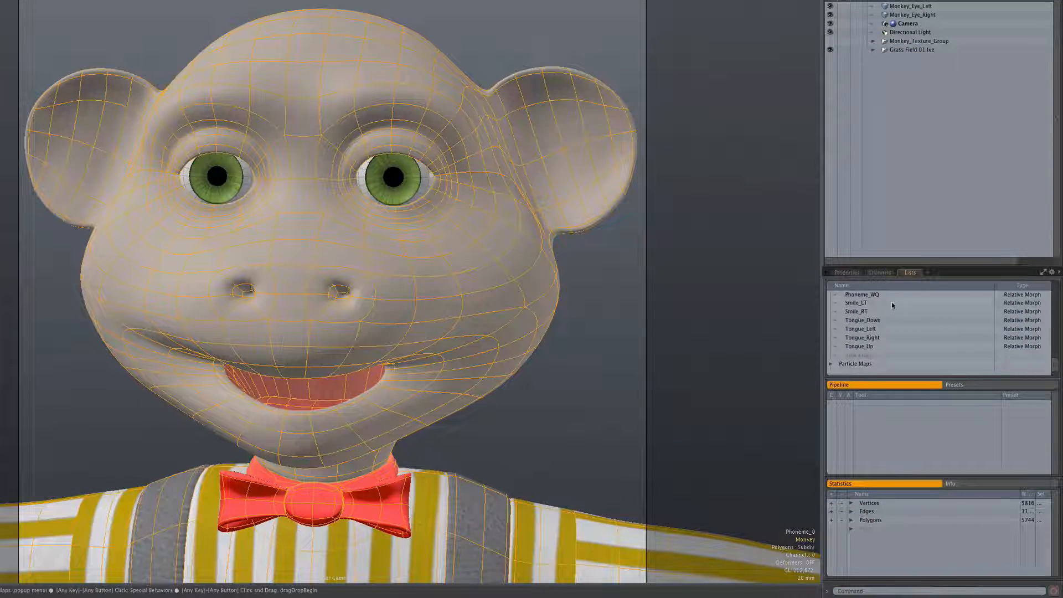
left_click(879, 303)
left_click(880, 312)
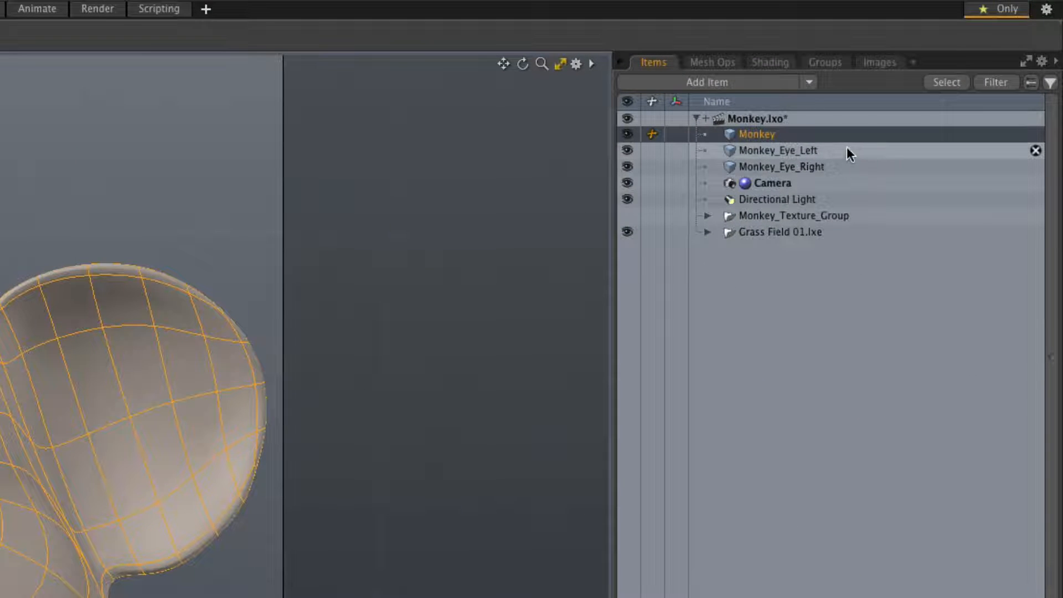
Inspect the separate eye meshes, previewing Eye_Pupil_Contract_LT and Eye_Pupil_Dilate_LT on Monkey_Eye_Left
left_click(846, 153)
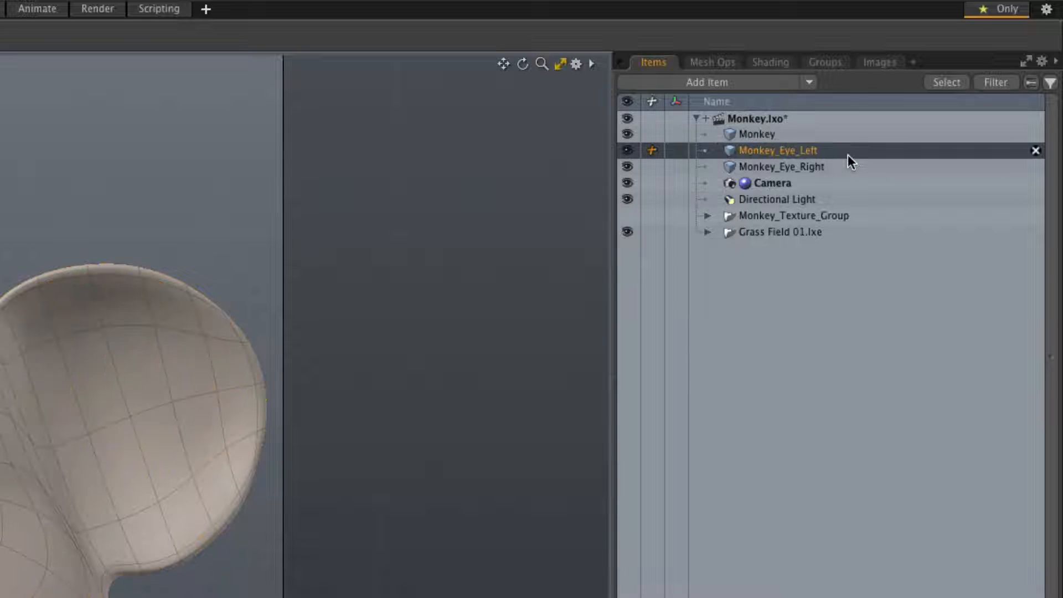
left_click(849, 162, "shift")
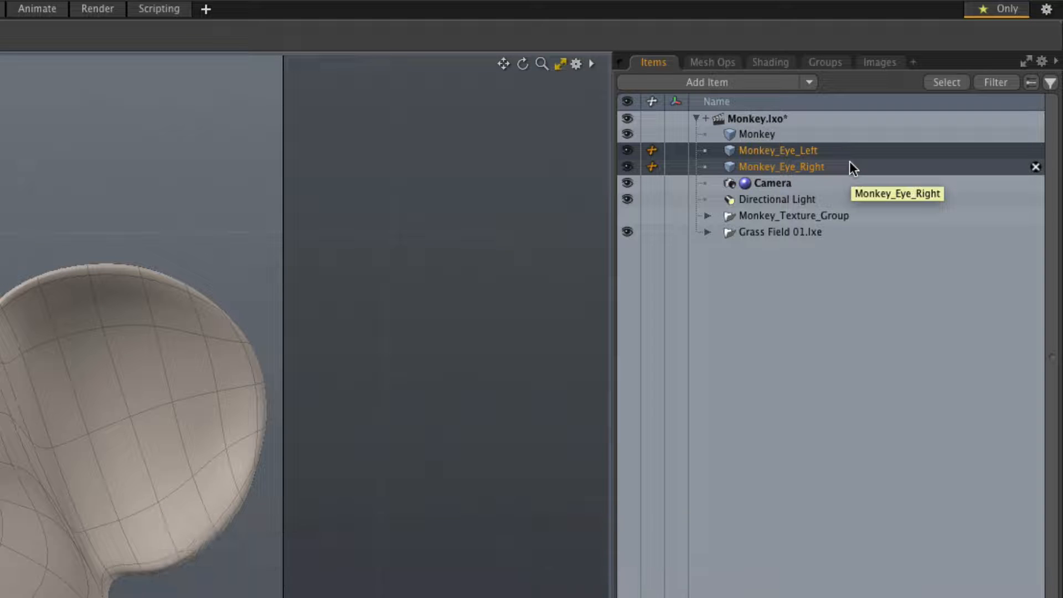
left_click(846, 154)
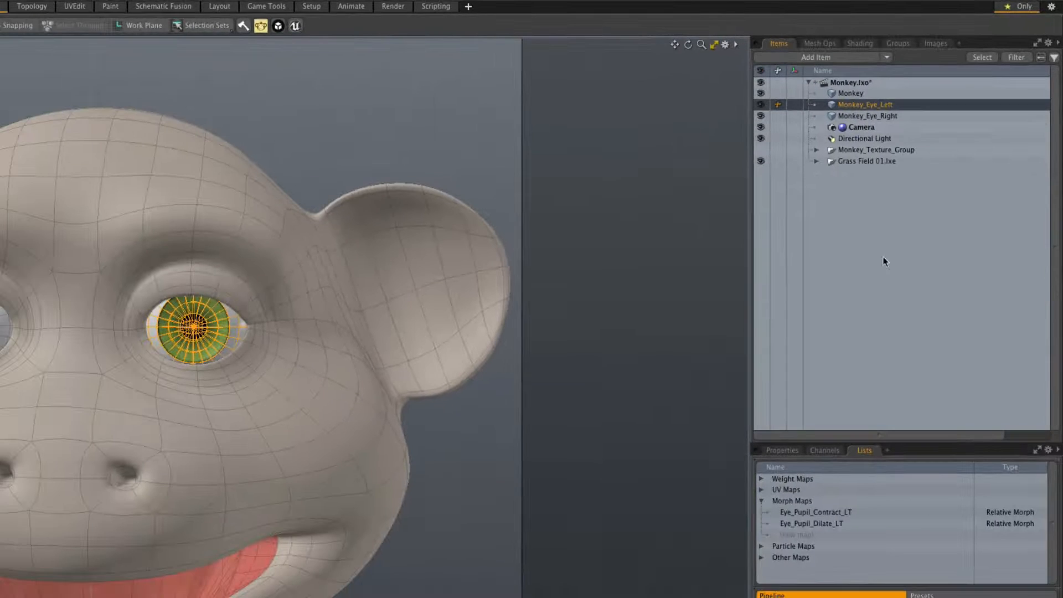
left_click(859, 513)
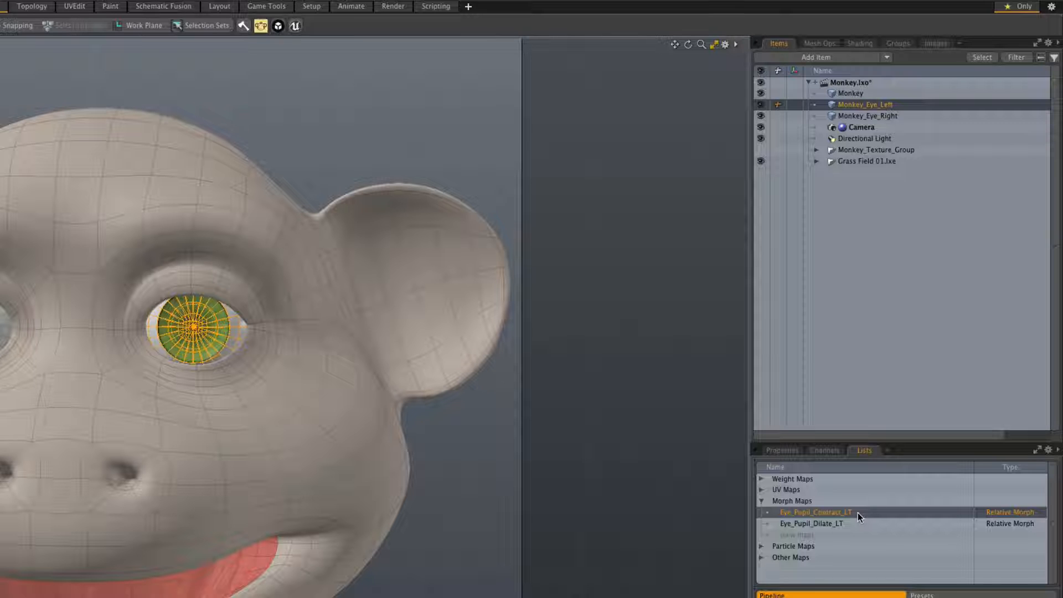
left_click(860, 526)
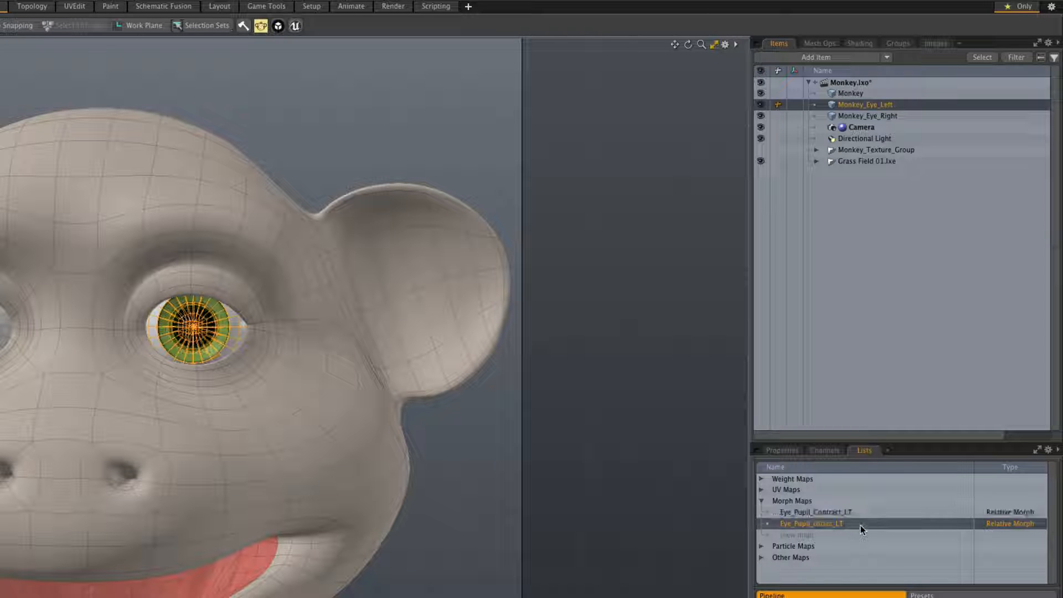
Add the Chimp_Face.lxp preset from the Face Rig folder to the scene and expand its assembly
key("super+Tab")
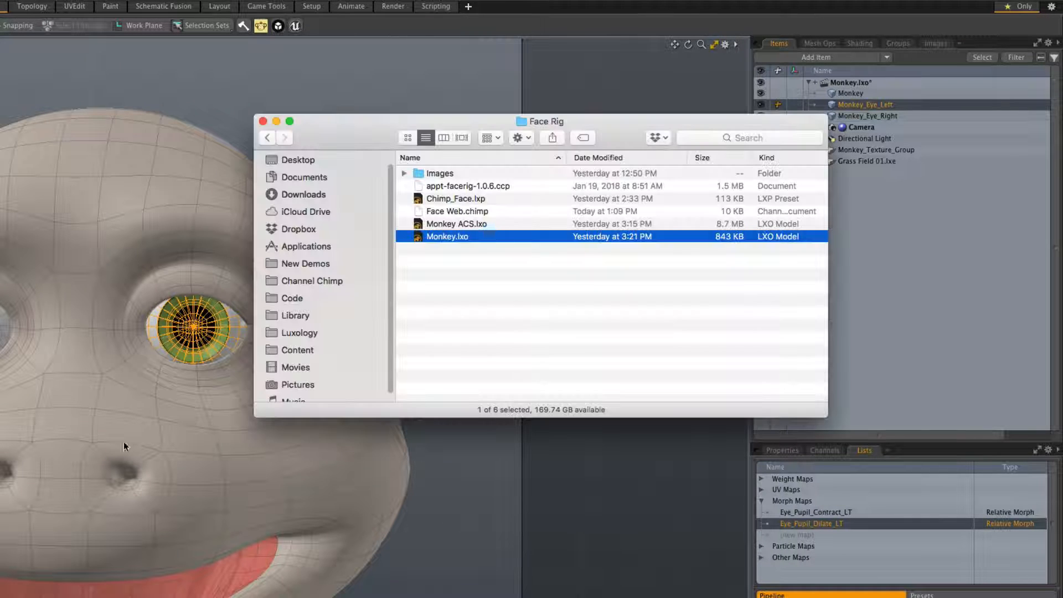
left_click(490, 197)
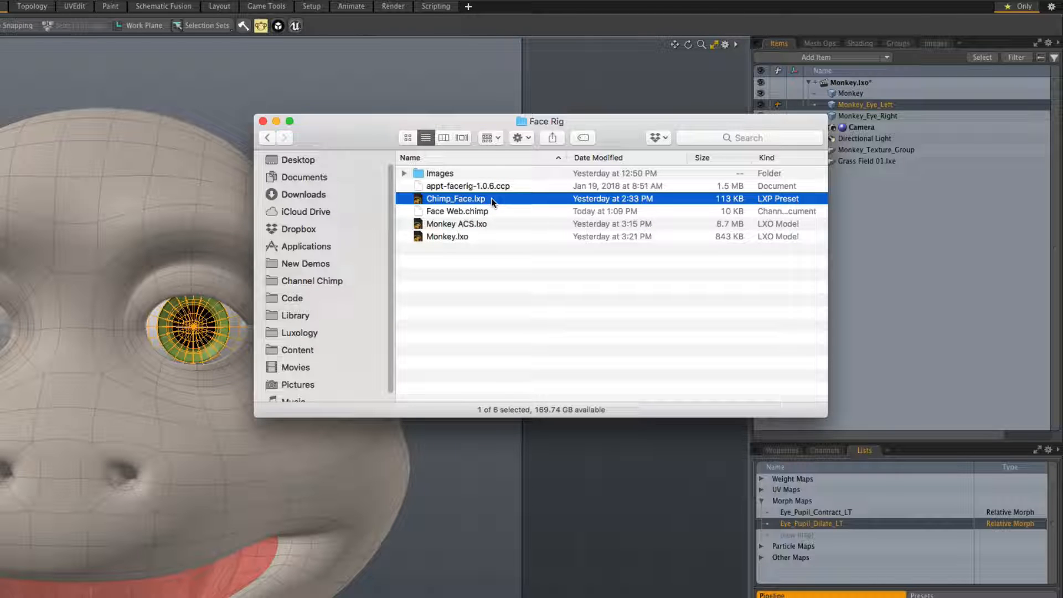
left_click_drag(491, 198, 844, 234)
left_click_drag(926, 237, 925, 237)
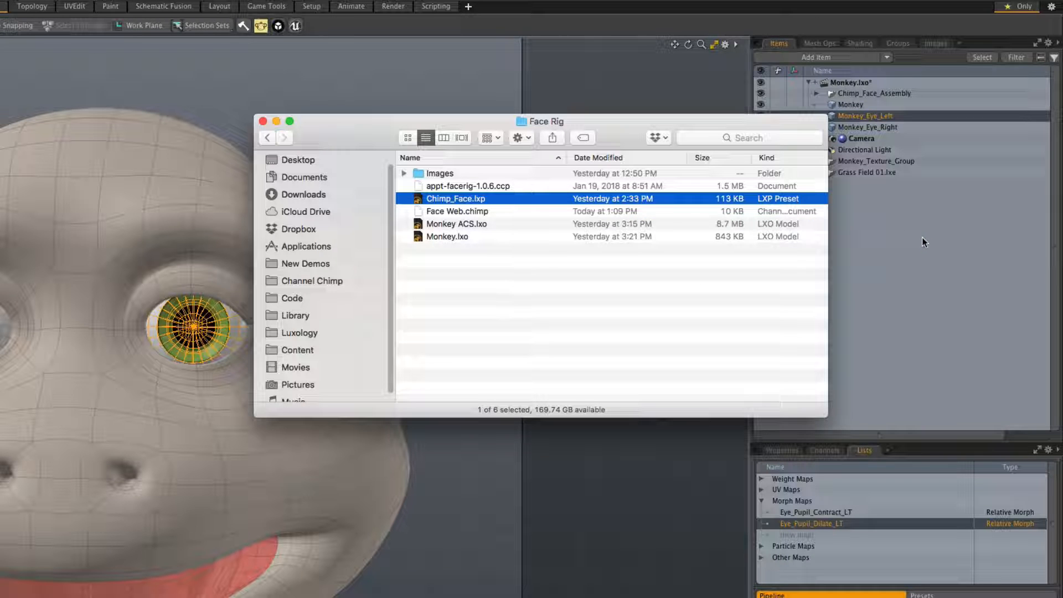
left_click(817, 94)
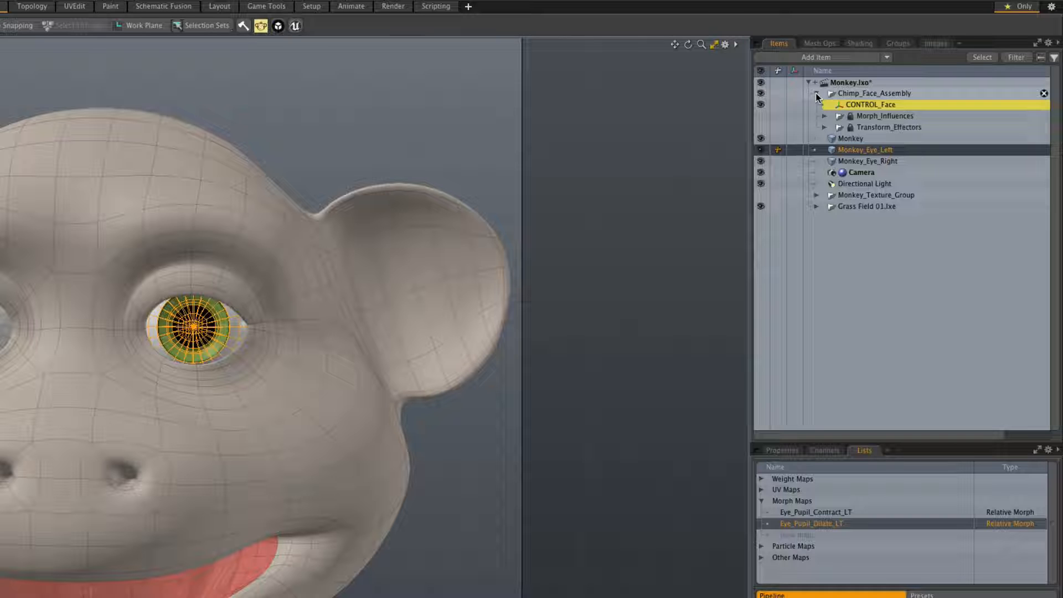
Connect the Monkey, Monkey_Eye_Left and Monkey_Eye_Right meshes to the face assembly with Chimp Face Setup
left_click(869, 137)
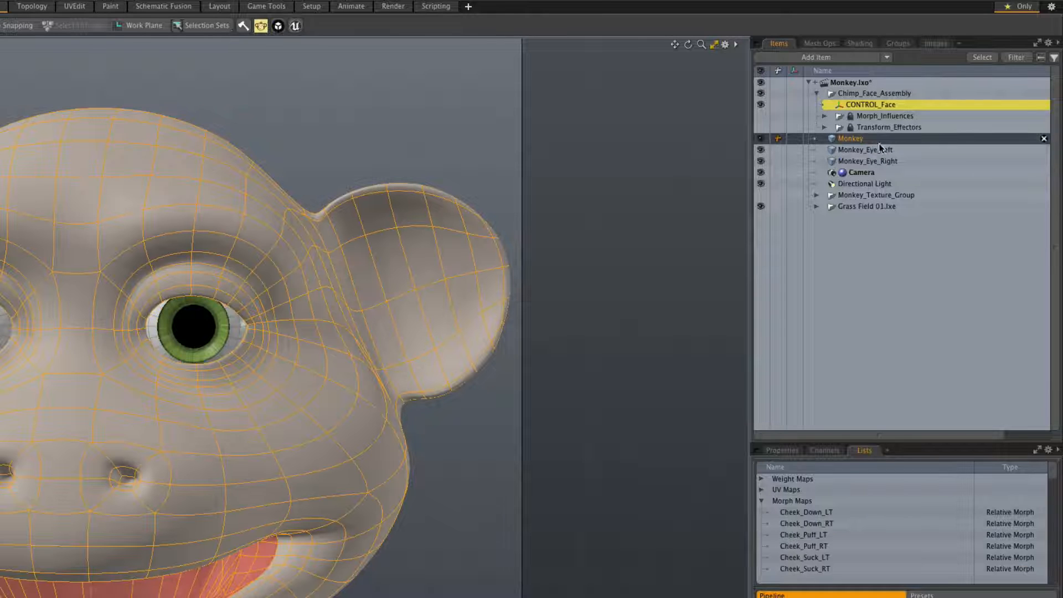
left_click(918, 161, "shift")
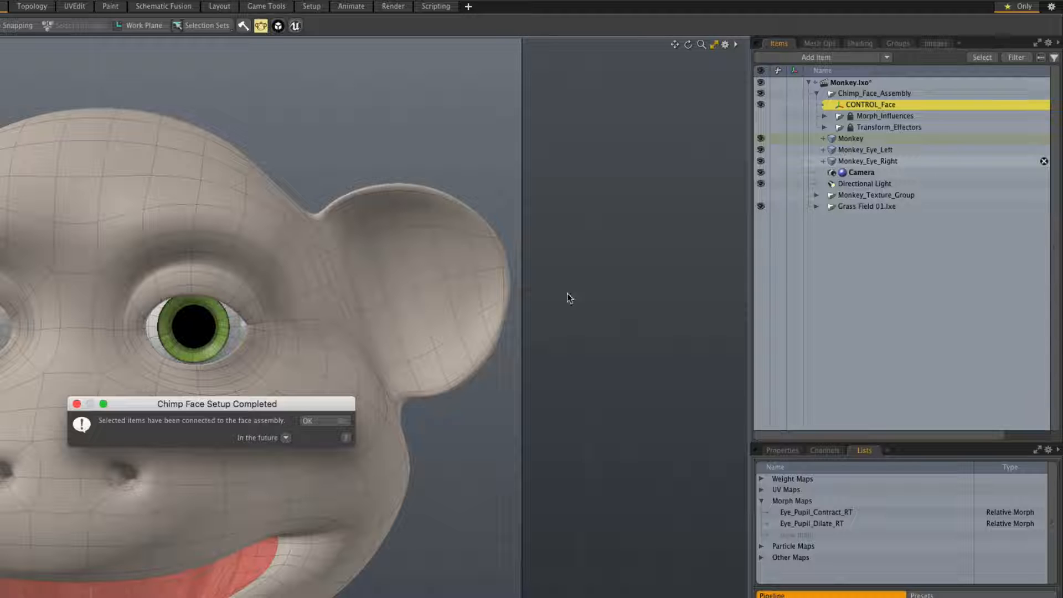
left_click(329, 420)
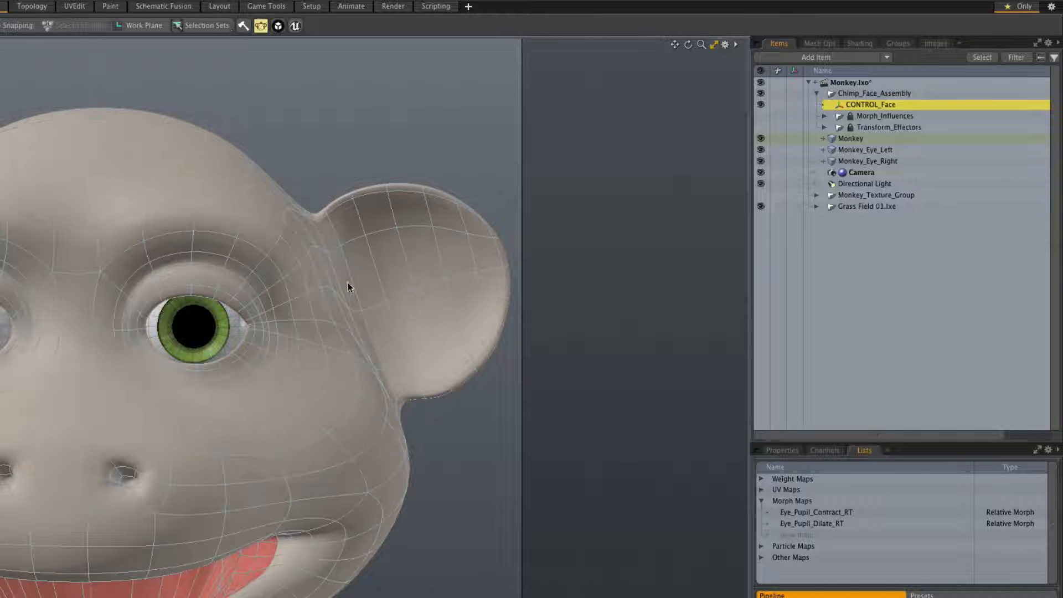
Key the face control channels in the Animate layout and scrub the timeline from frame 24 back to 0
left_click(355, 7)
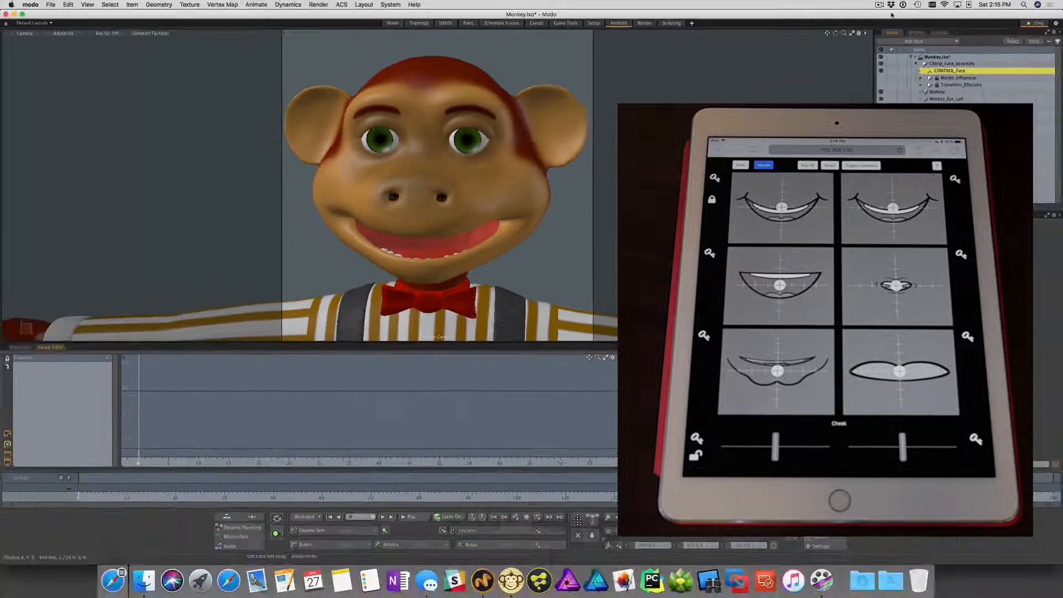
key("shift+k")
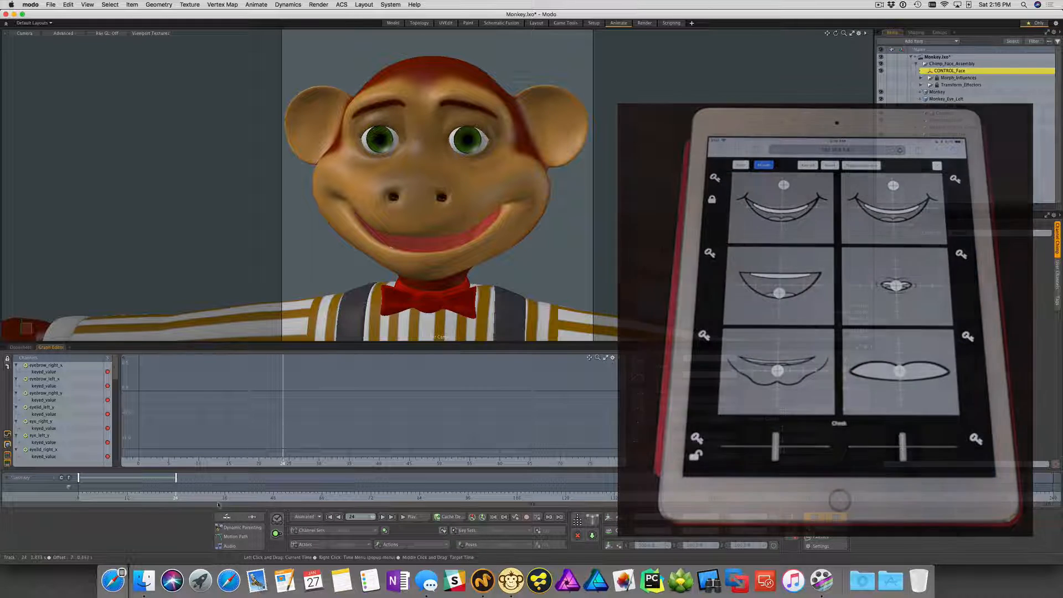
left_click(329, 517)
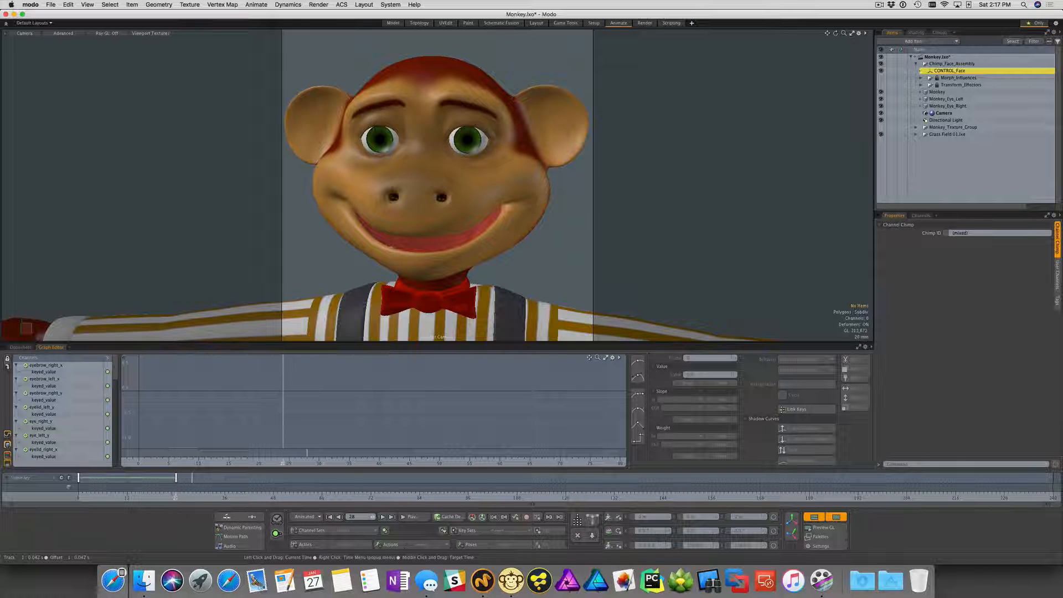
left_click_drag(175, 493, 78, 493)
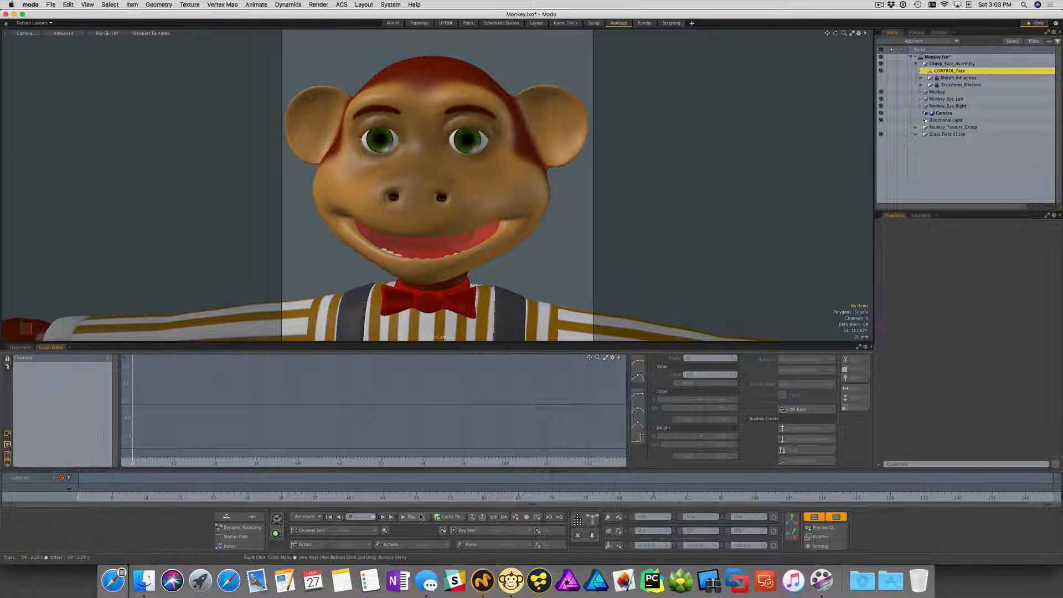
Record a face performance in Channel Chimp while the Modo timeline plays, and stop both playback and recording
left_click(511, 580)
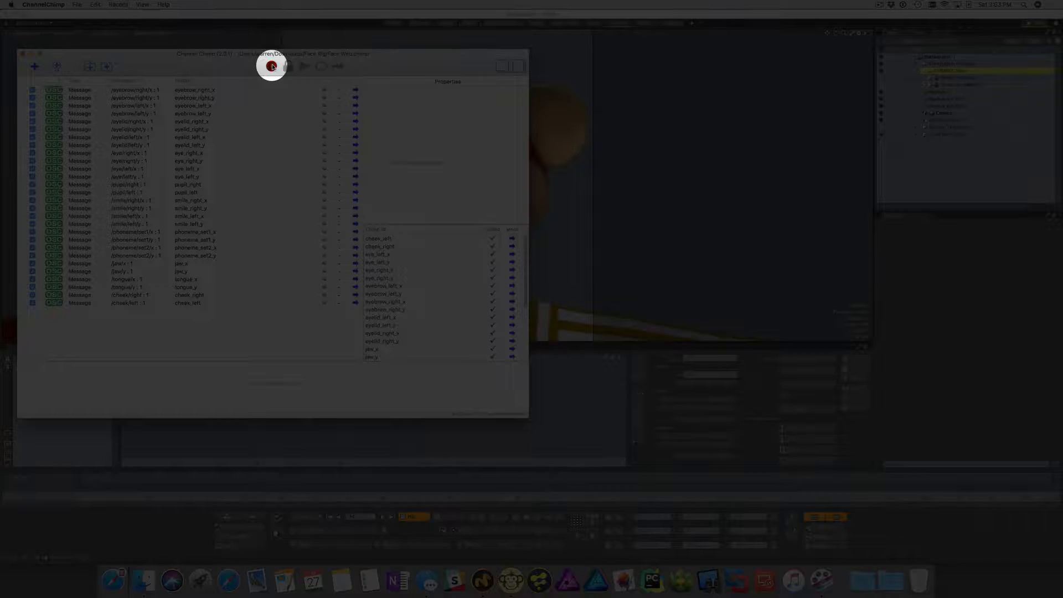
left_click(271, 66)
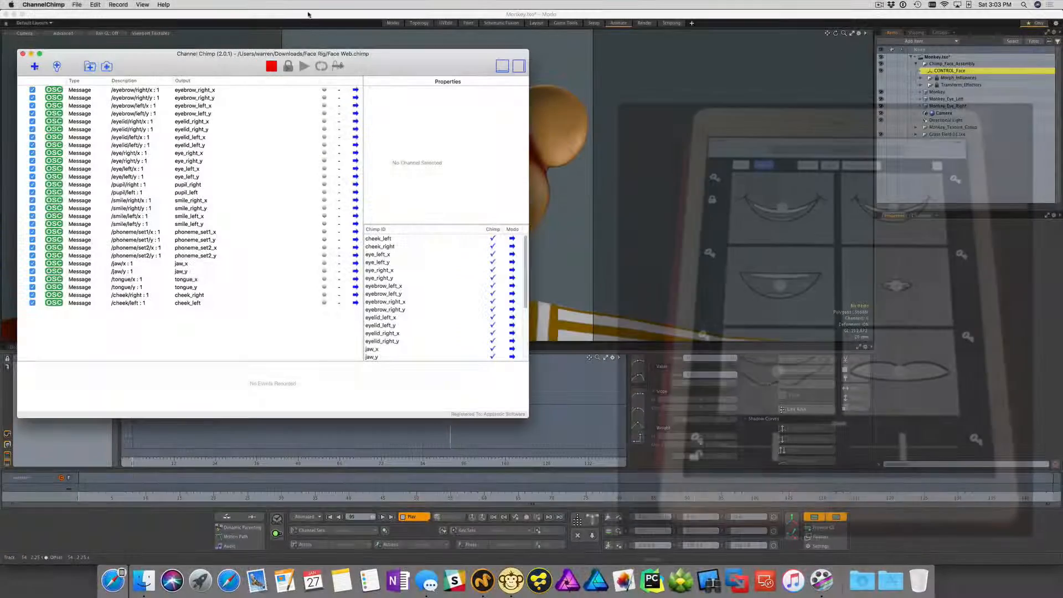
left_click(309, 14)
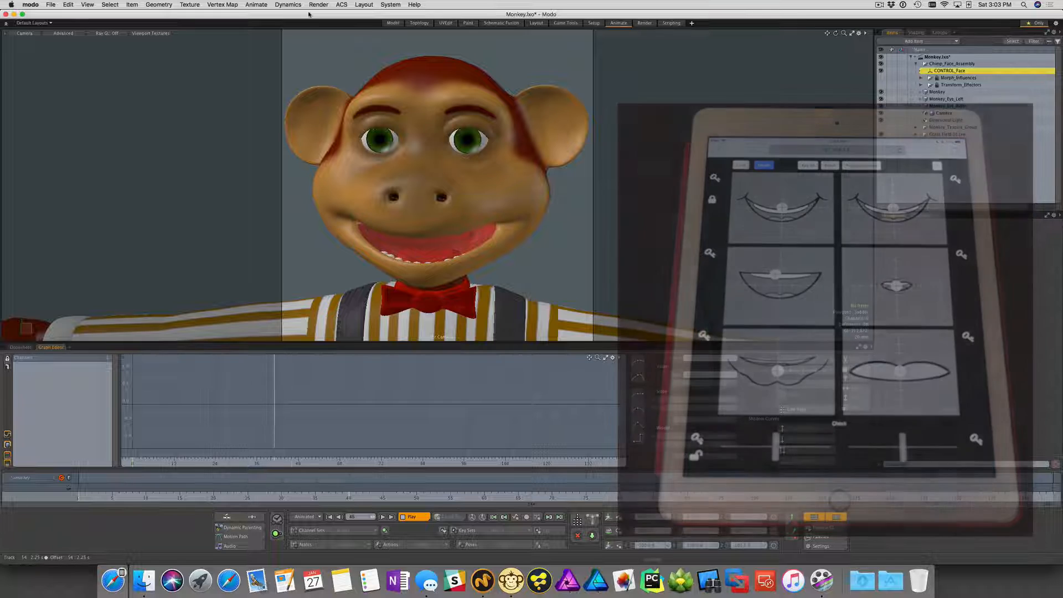
left_click(413, 517)
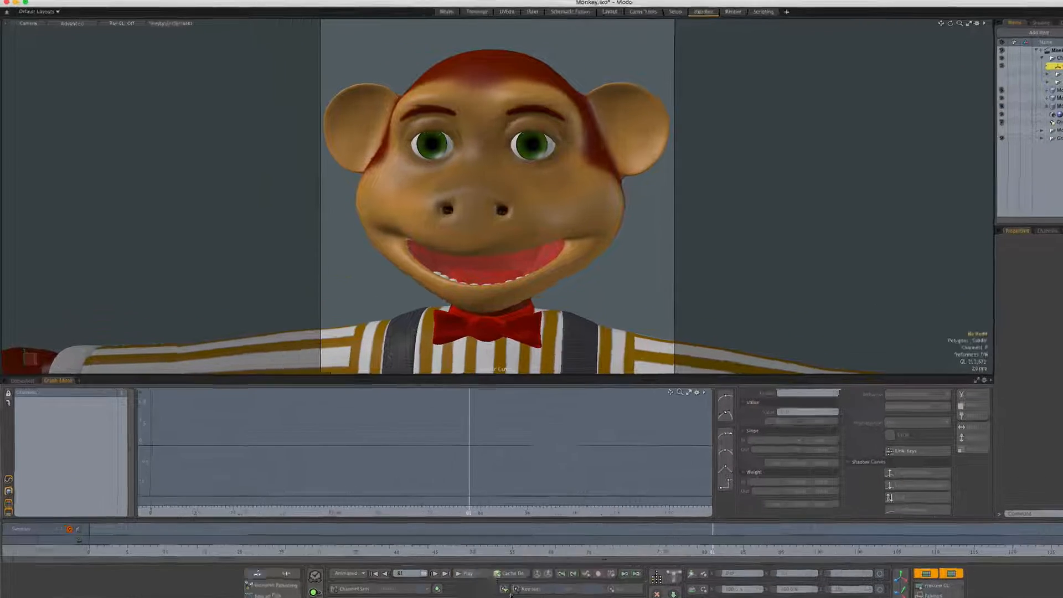
left_click(511, 580)
left_click(411, 47)
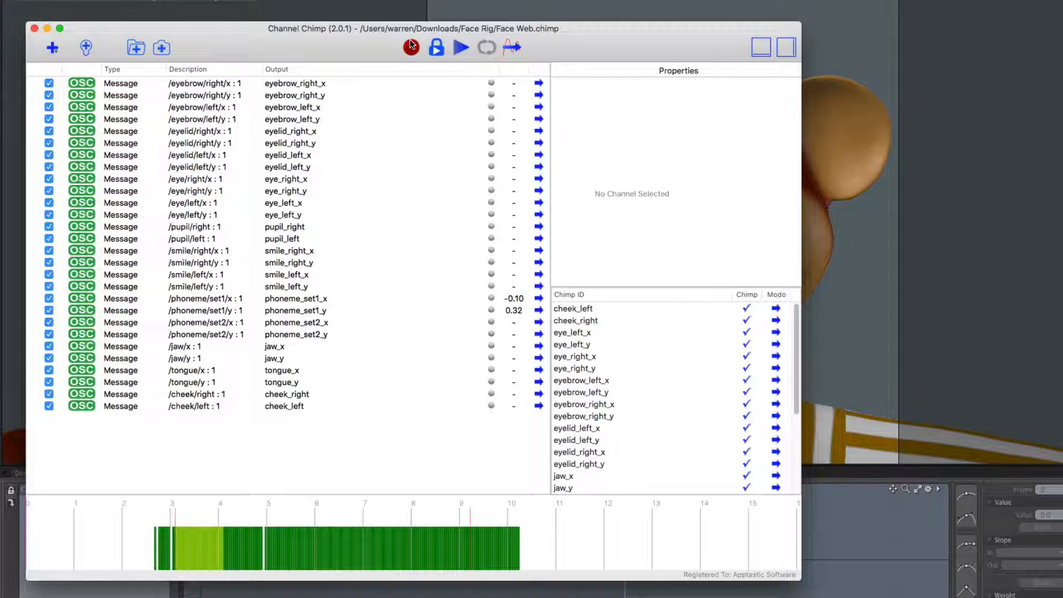
Select the recorded section between about 3 and 9 seconds on the recording timeline, and stop all Modo listeners
left_click(393, 514)
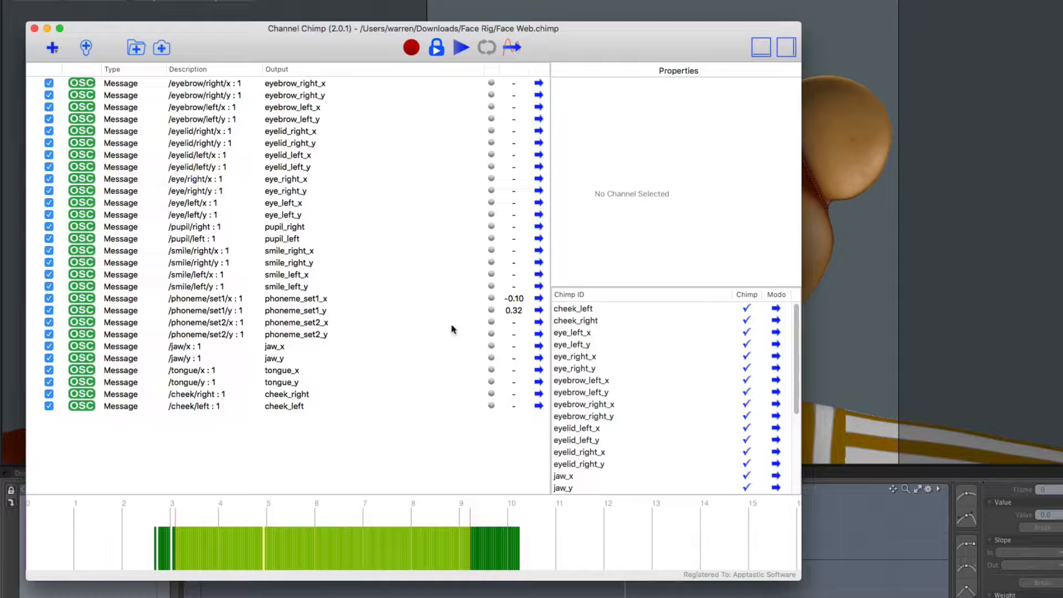
right_click(439, 447)
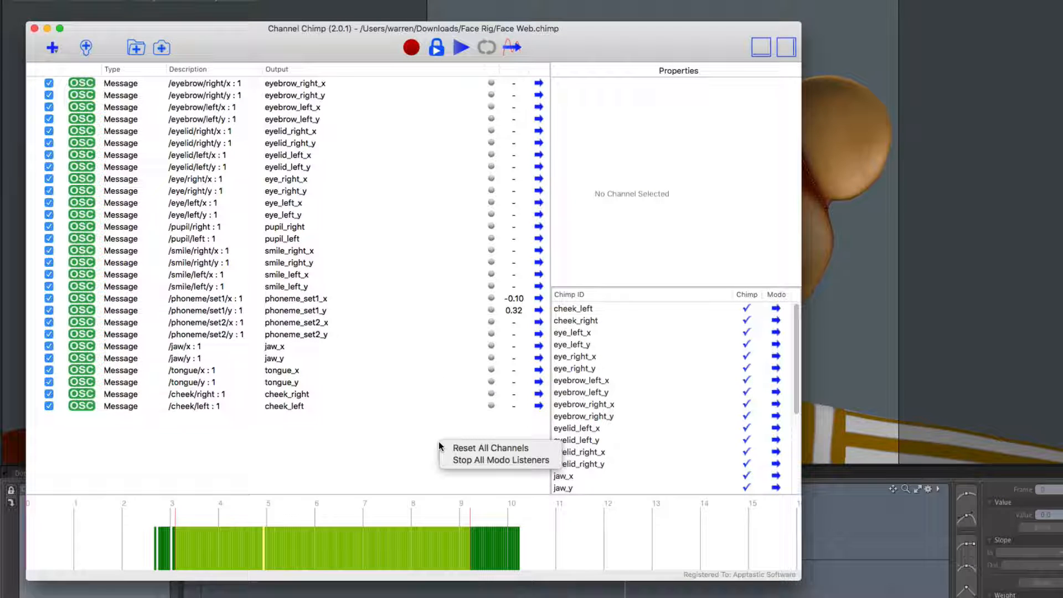
left_click(478, 461)
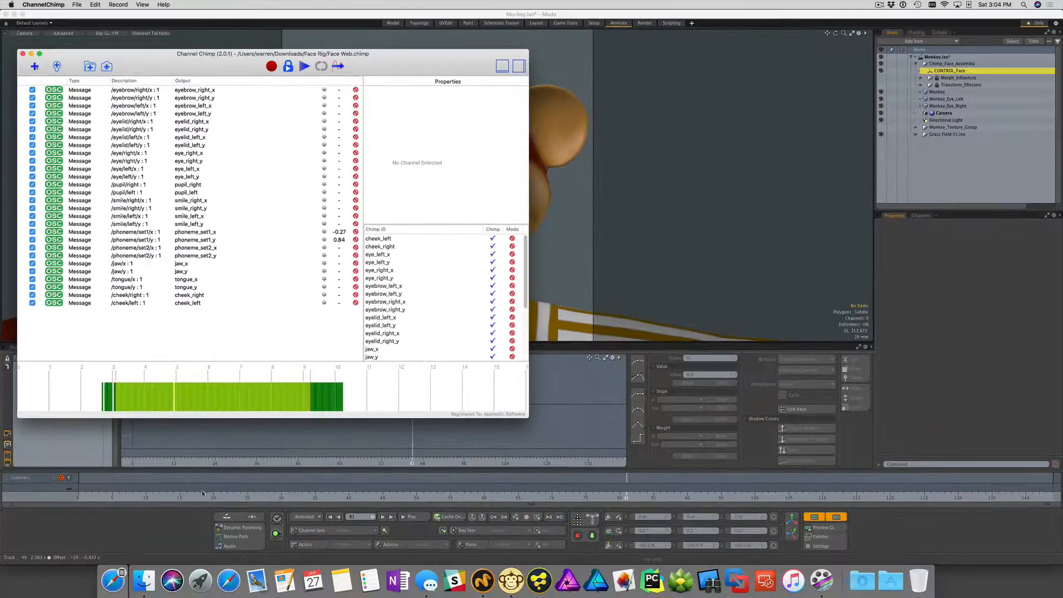
Switch to Modo, display the face control's keyed channels in the Graph Editor, and play the animation from frame 0
left_click(183, 516)
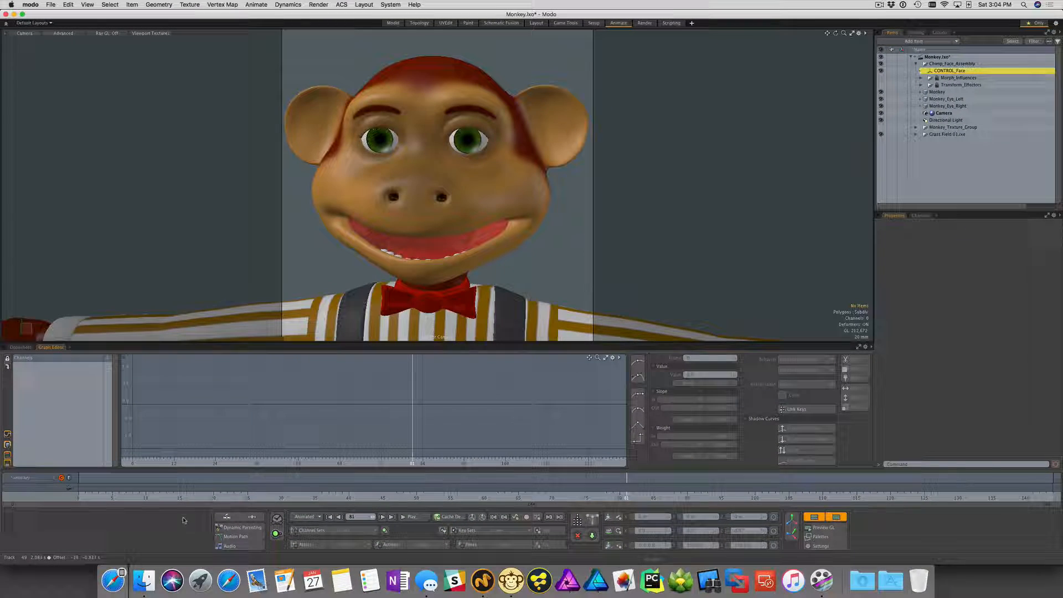
left_click(329, 517)
key("shift+k")
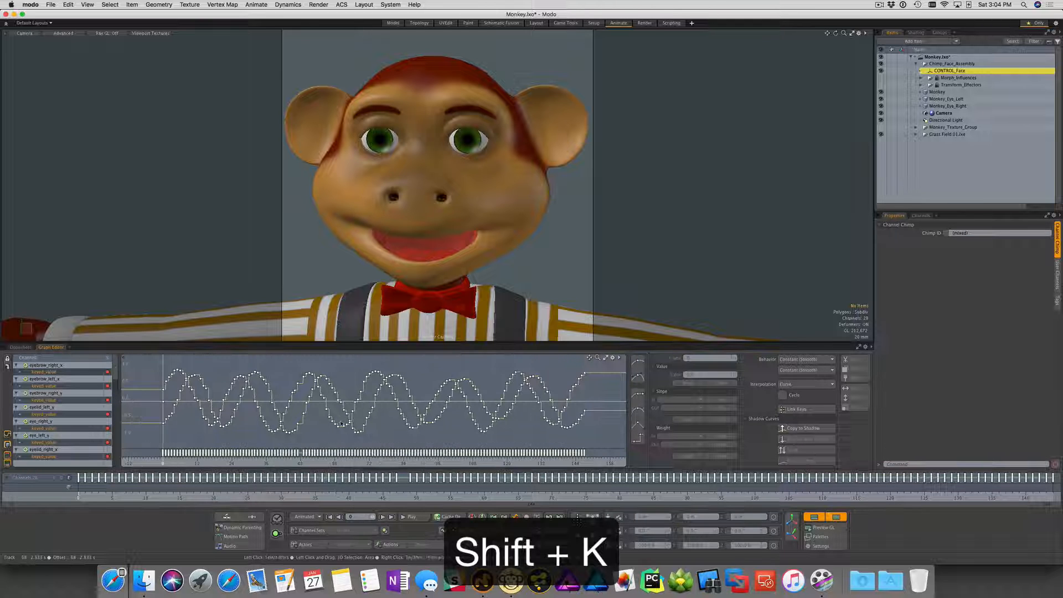
left_click(411, 517)
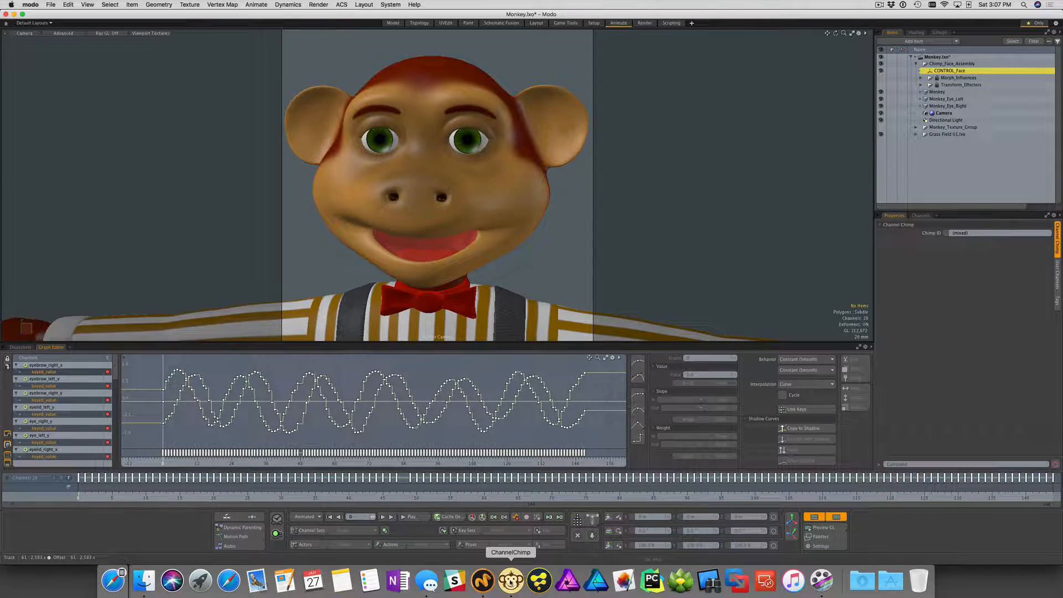
Switch to Channel Chimp and start all Modo listeners
left_click(511, 578)
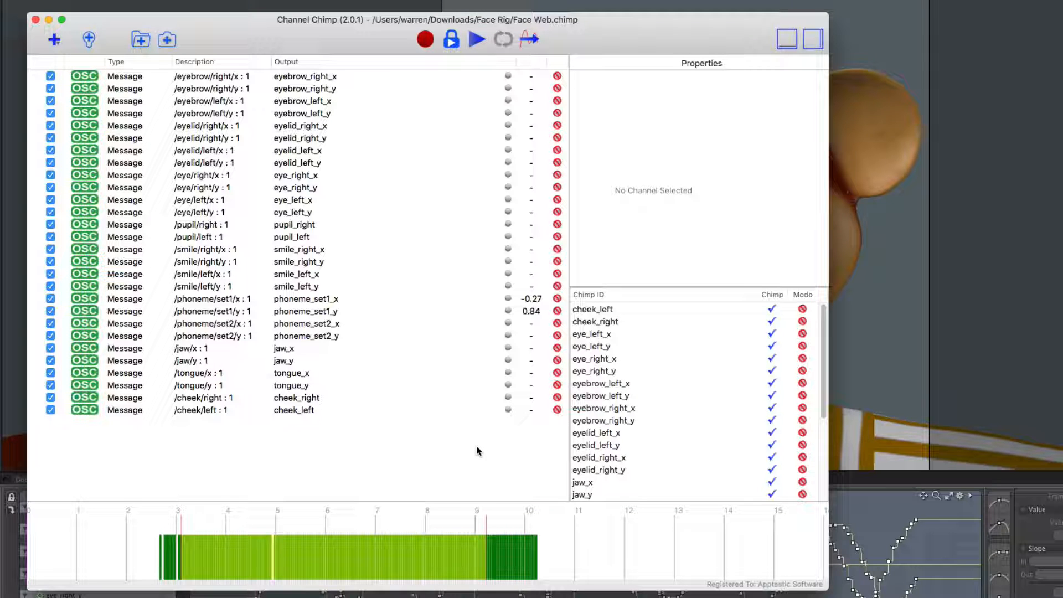
right_click(477, 447)
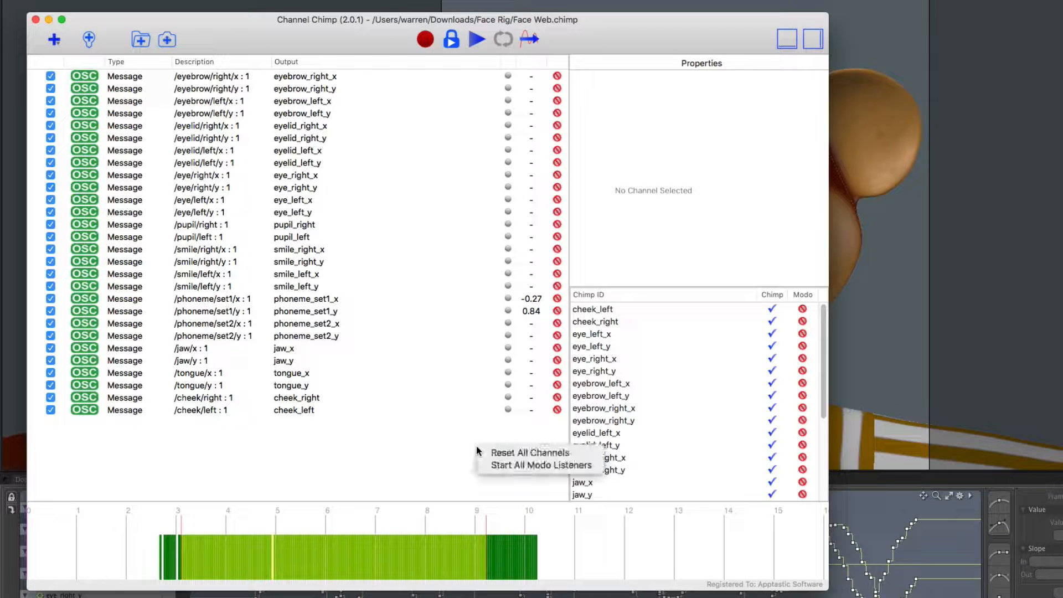
left_click(500, 468)
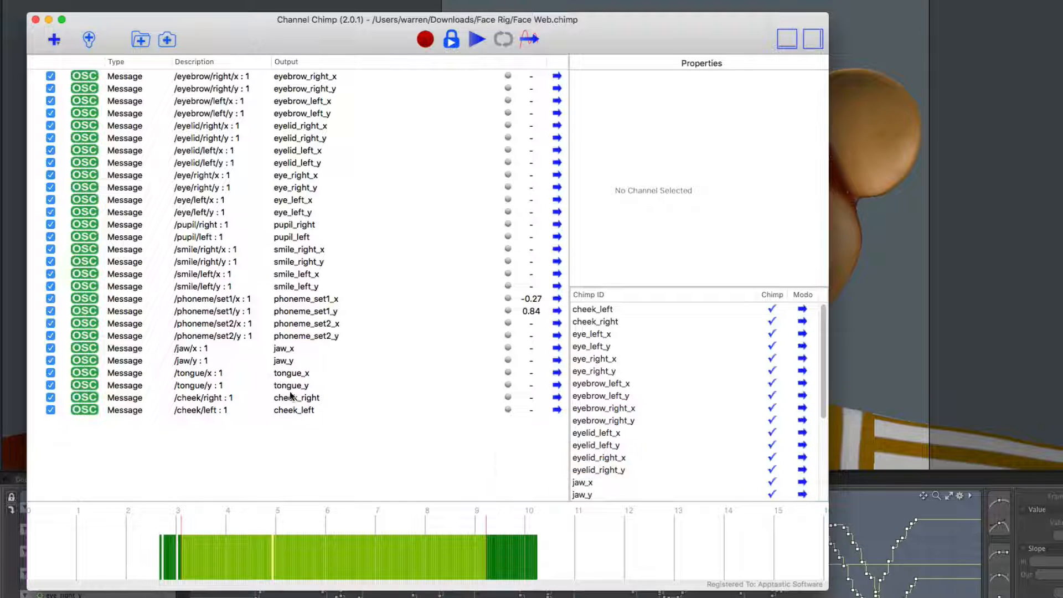
Disable the phoneme_set1_x and phoneme_set1_y channels and stop their Modo listeners
left_click(50, 300)
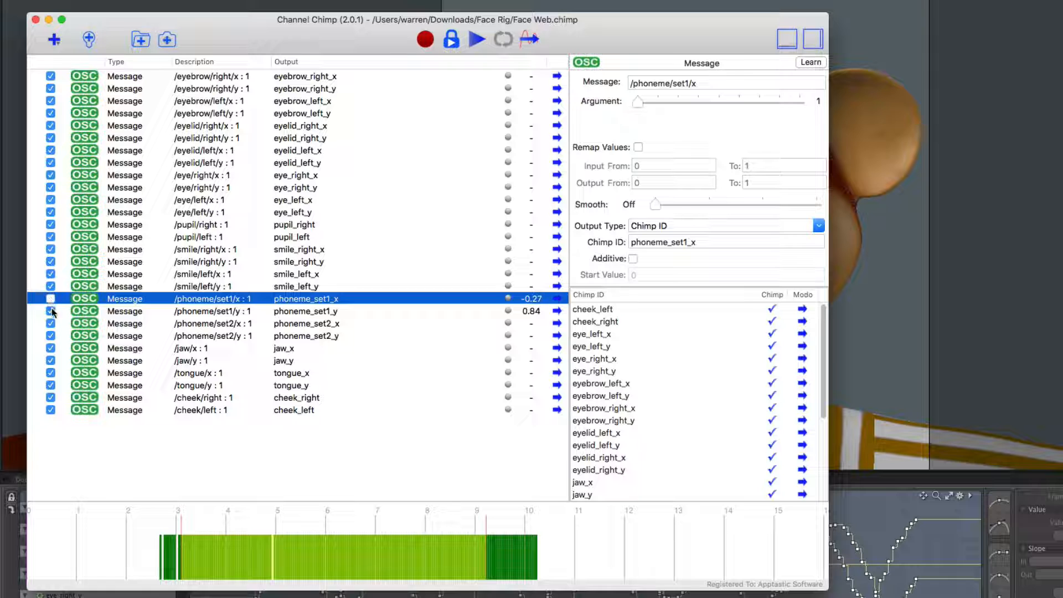
left_click(51, 311)
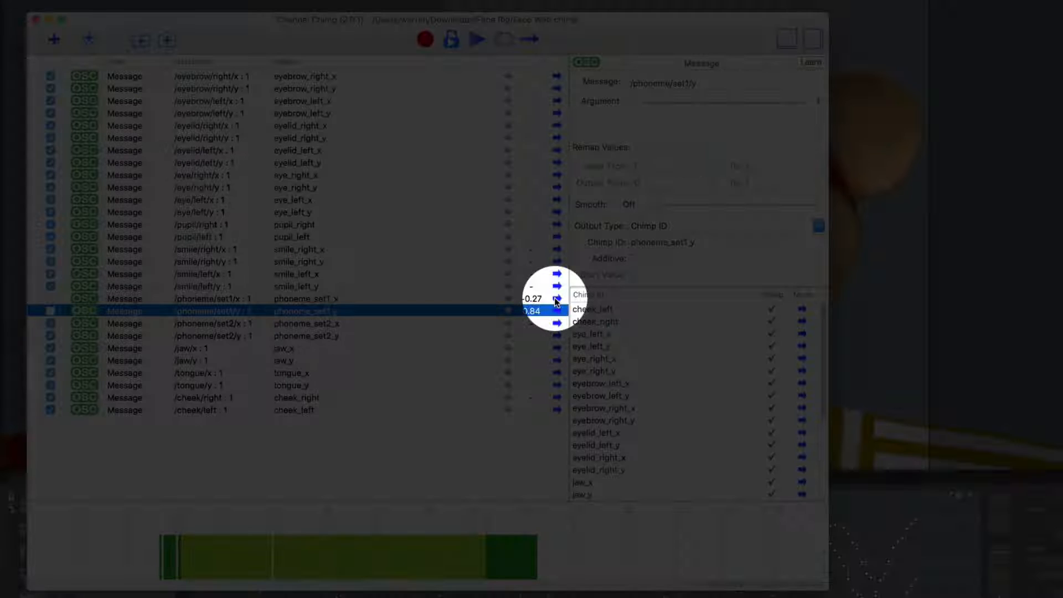
left_click(556, 298)
left_click(557, 311)
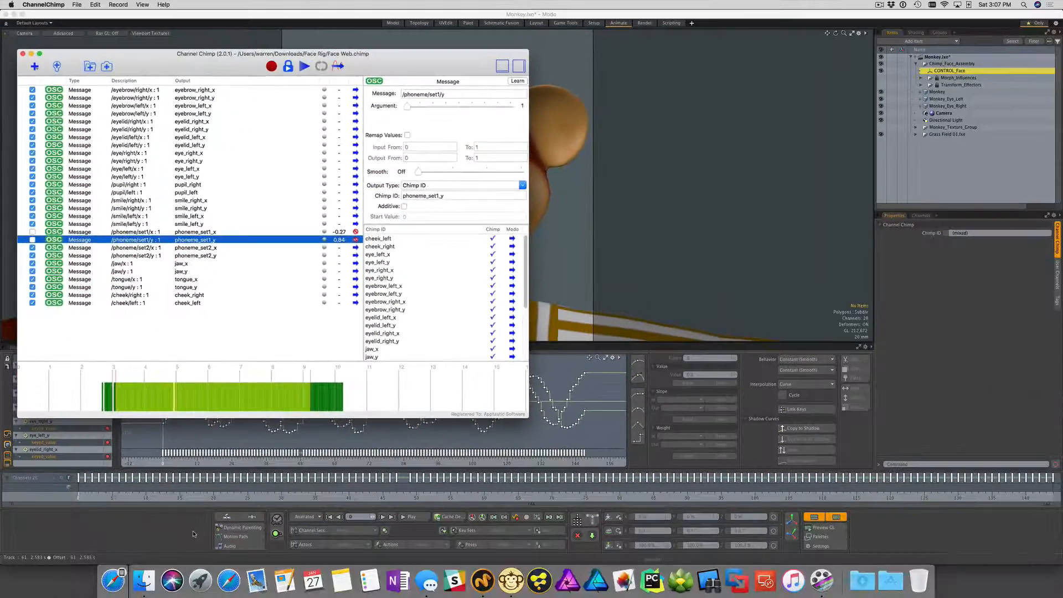
Record an eyebrow performance in Channel Chimp while the Modo timeline plays, ending both playback and recording
left_click(193, 534)
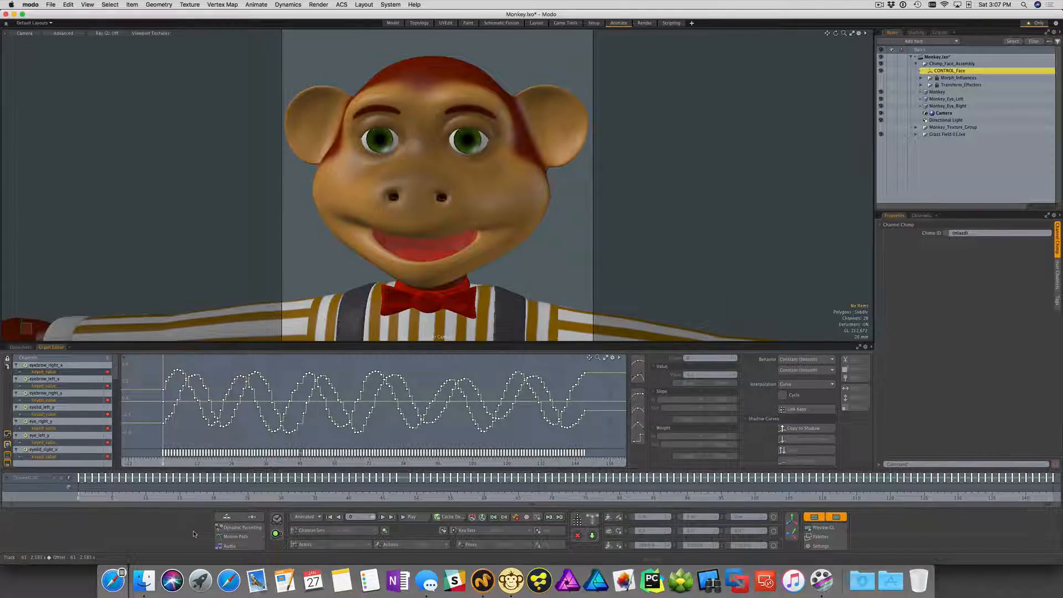
left_click(410, 517)
left_click(510, 581)
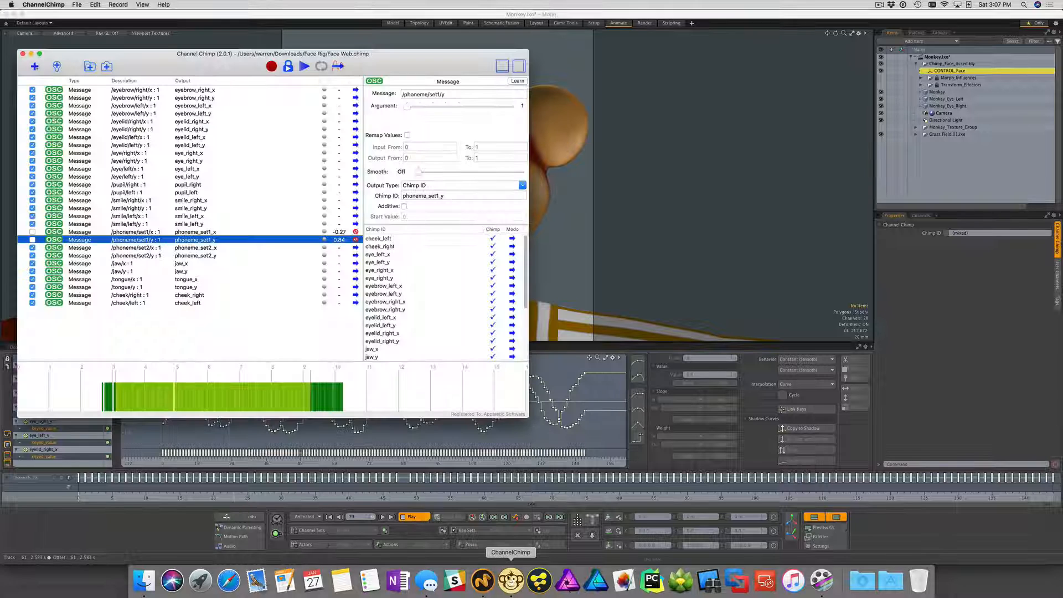
left_click(271, 67)
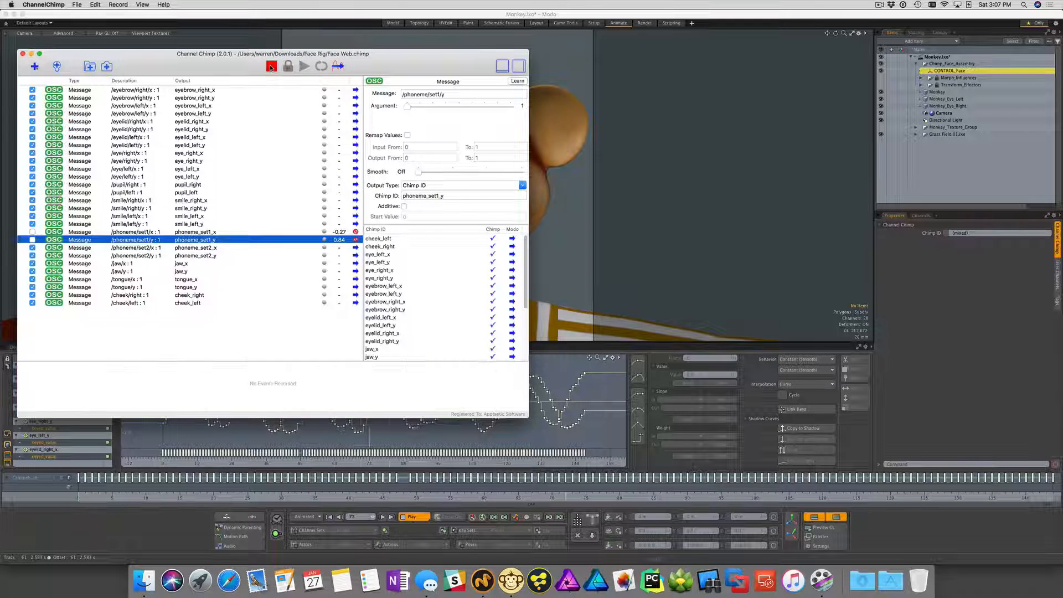
left_click(289, 37)
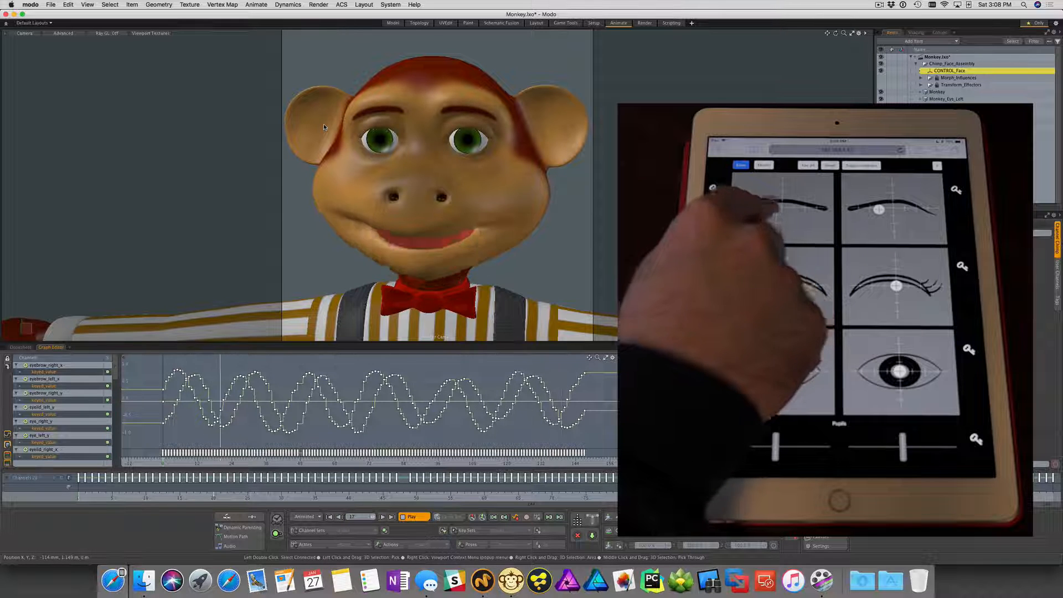
left_click(414, 517)
left_click(512, 581)
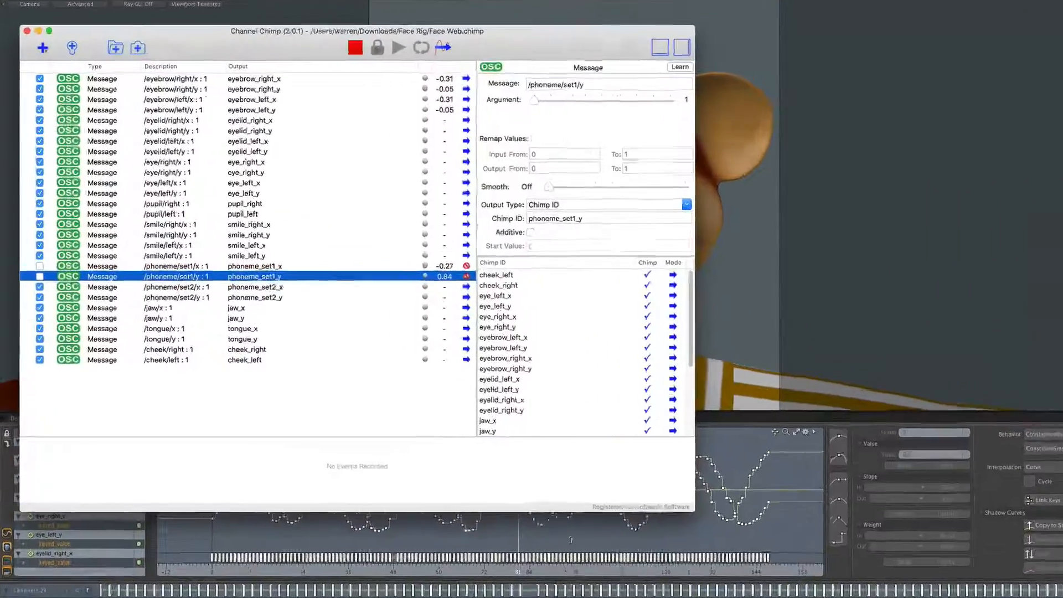
left_click(427, 31)
Lock Channel Chimp playback to Modo, select the recorded section from about 3 to 9 seconds, and preview it from Modo's first frame
left_click(456, 31)
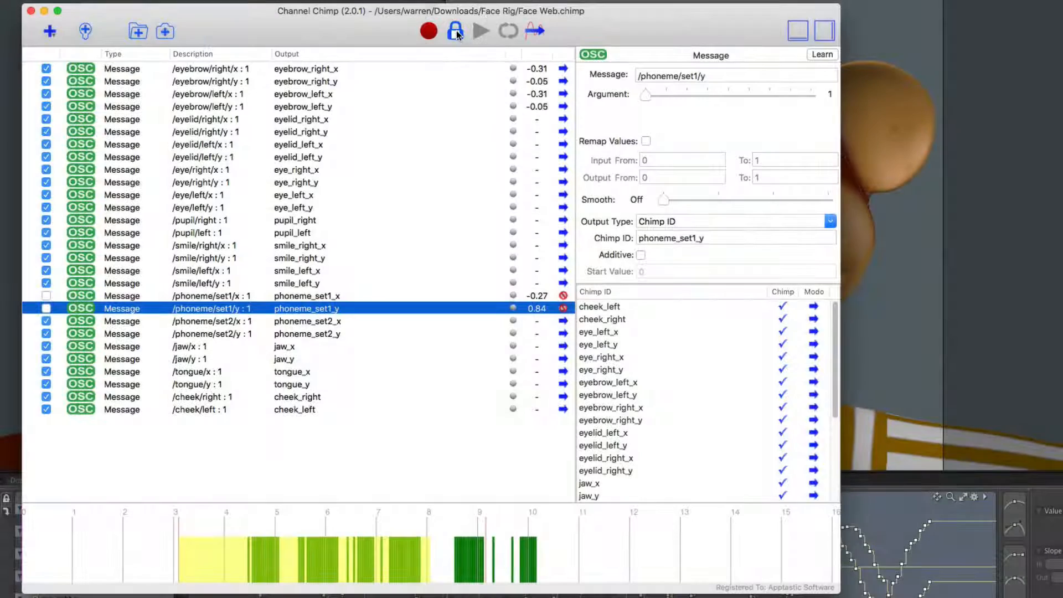
left_click(396, 526)
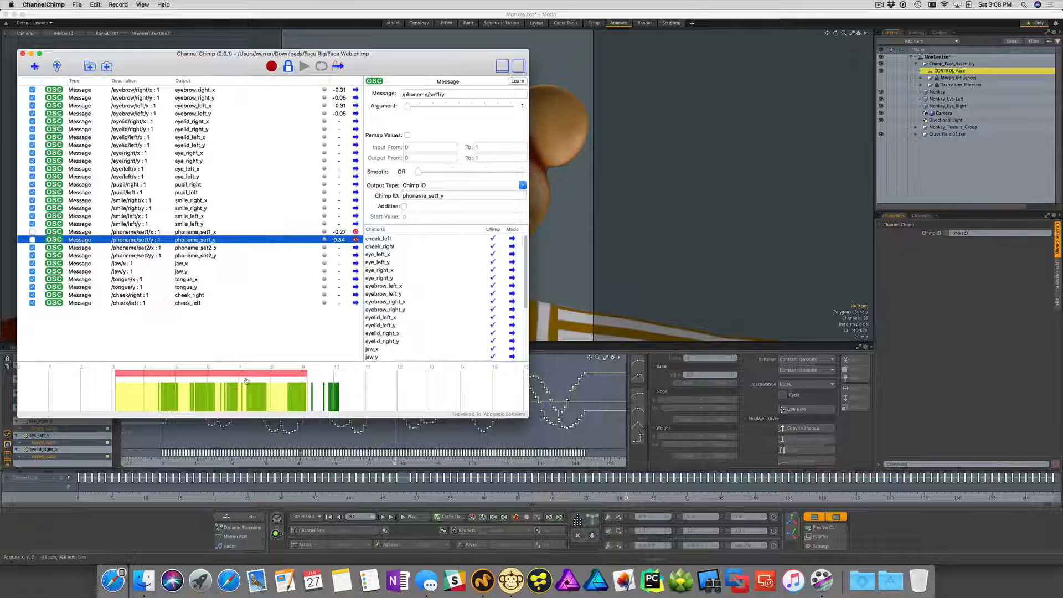
left_click(185, 524)
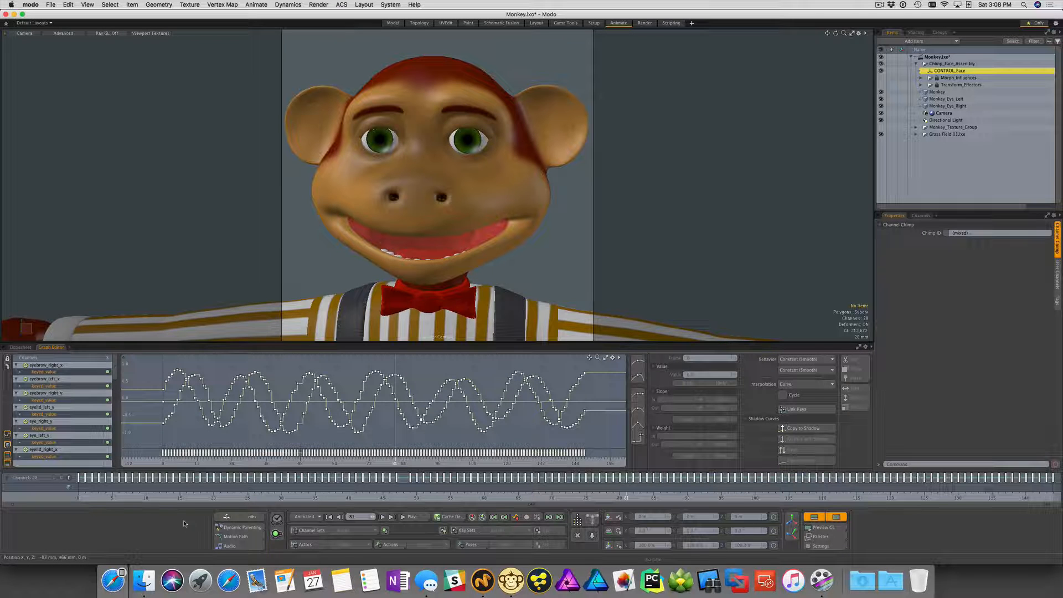
left_click(329, 517)
left_click(418, 518)
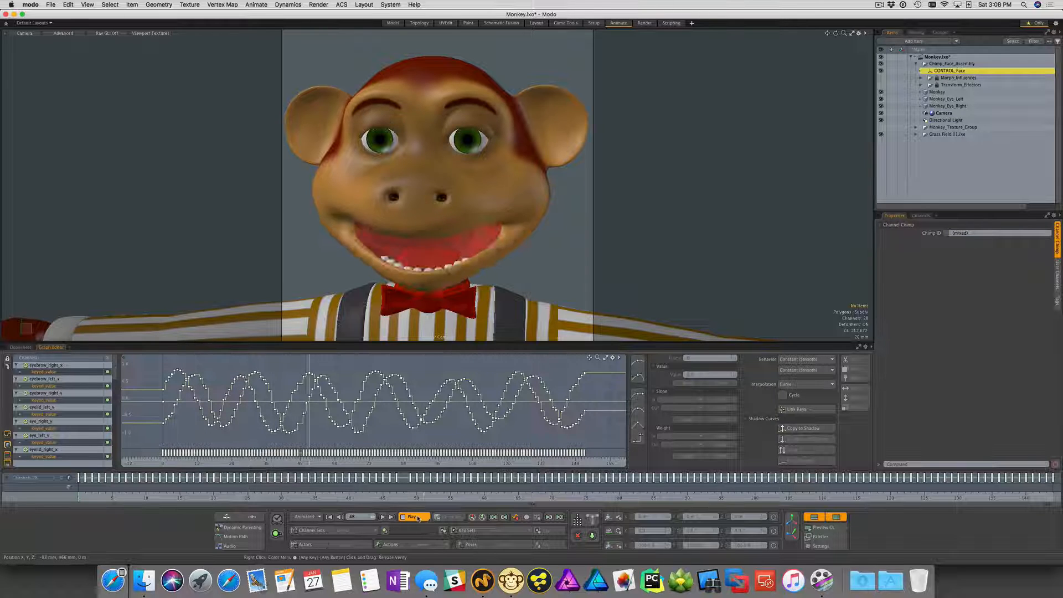
left_click(418, 518)
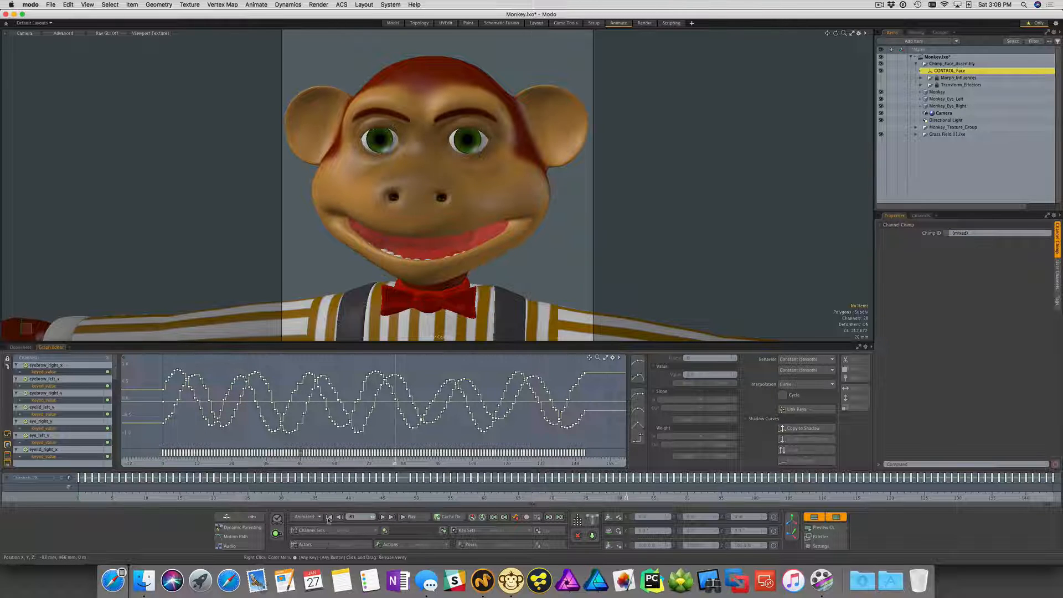
Switch to Channel Chimp, send the recorded eyebrow performance to Modo as keys, and stop all Modo listeners
left_click(511, 581)
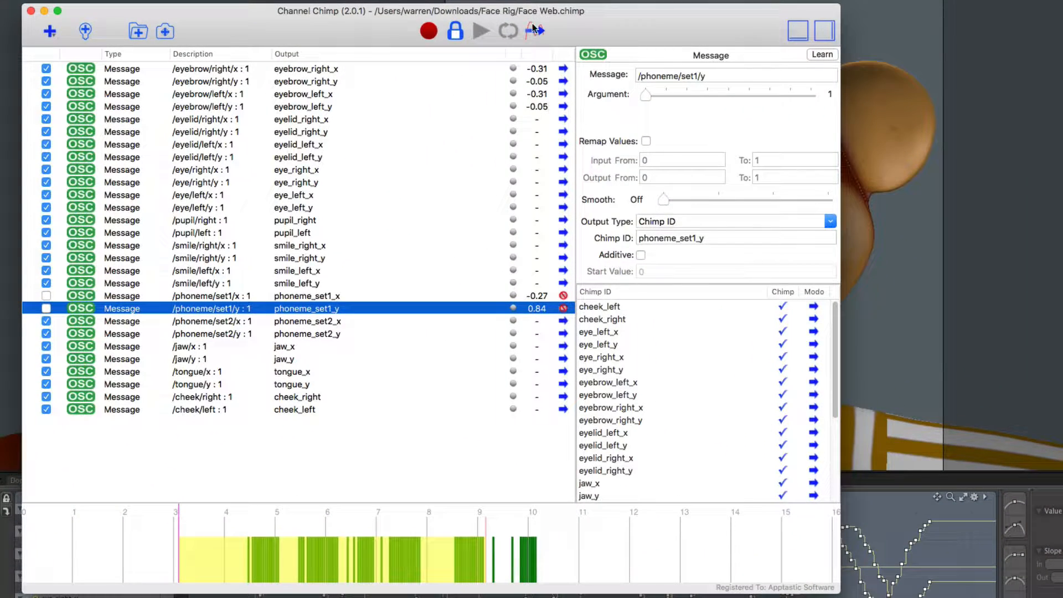
left_click(532, 25)
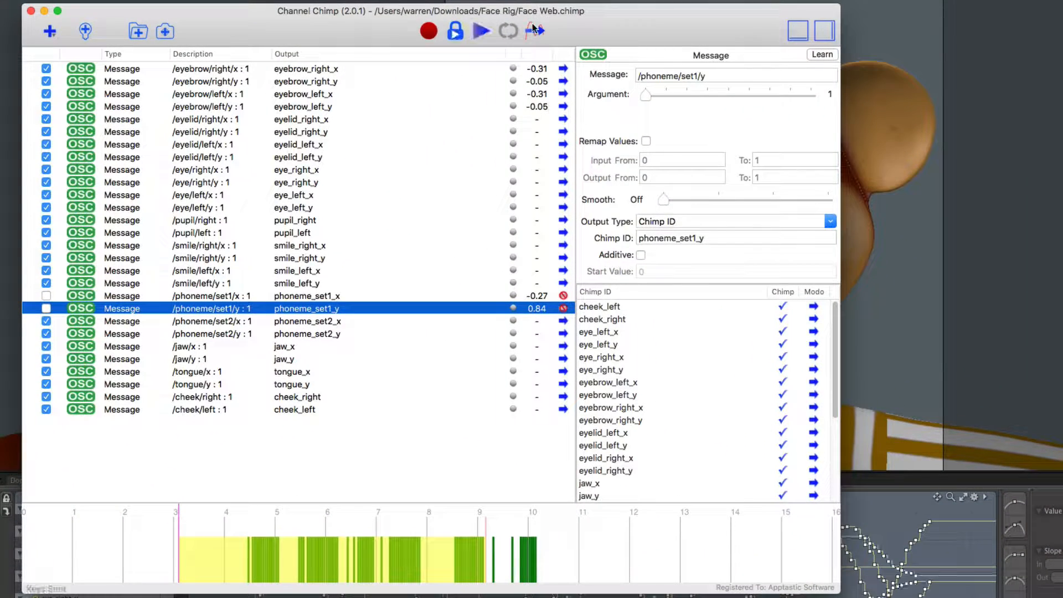
right_click(421, 427)
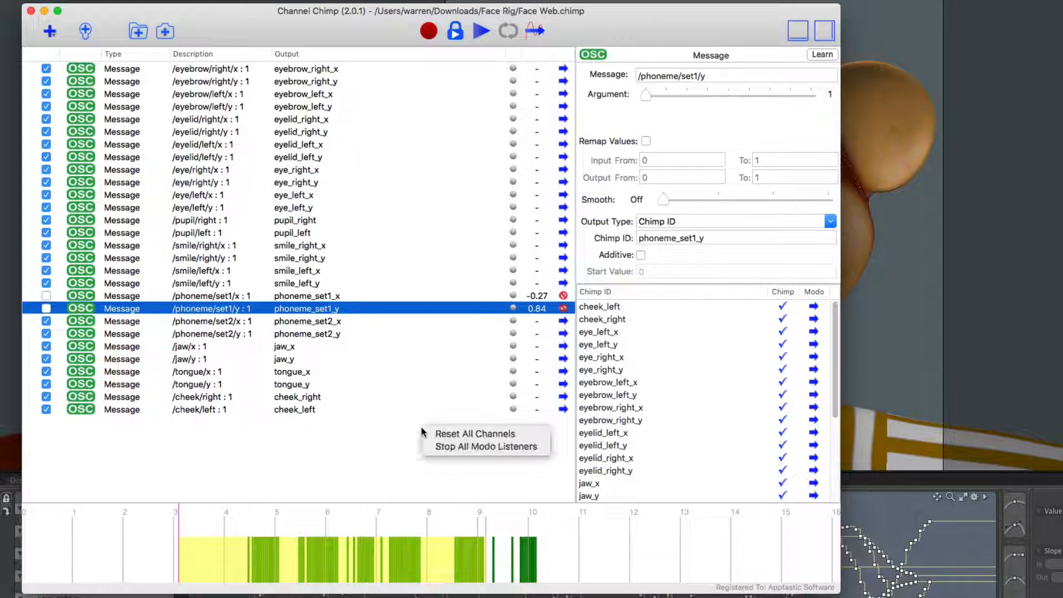
left_click(438, 447)
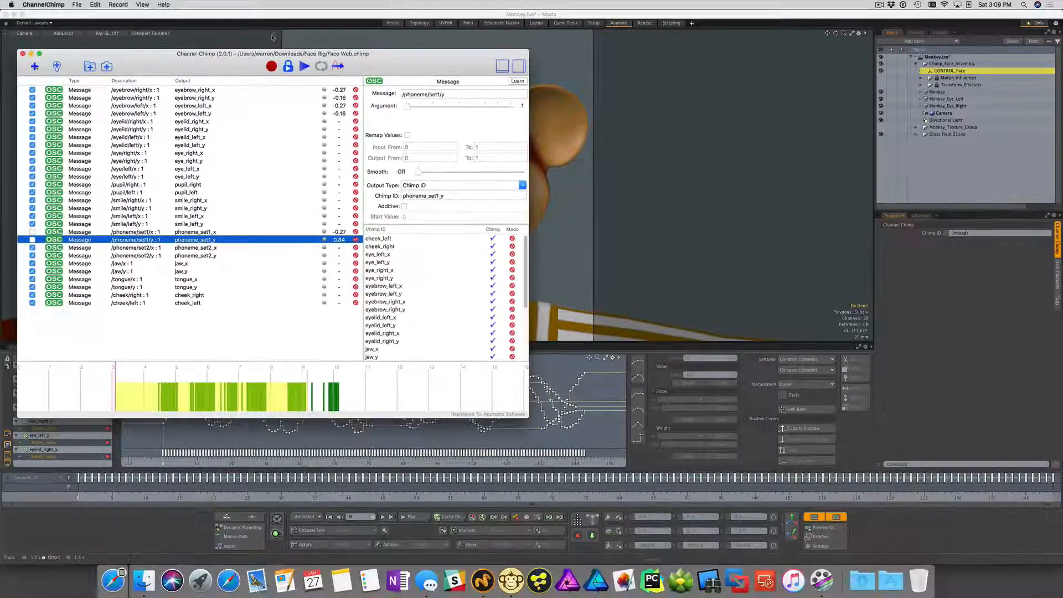
Switch to Modo and play the timeline from frame 0 to review the combined mouth and eyebrow animation
left_click(276, 16)
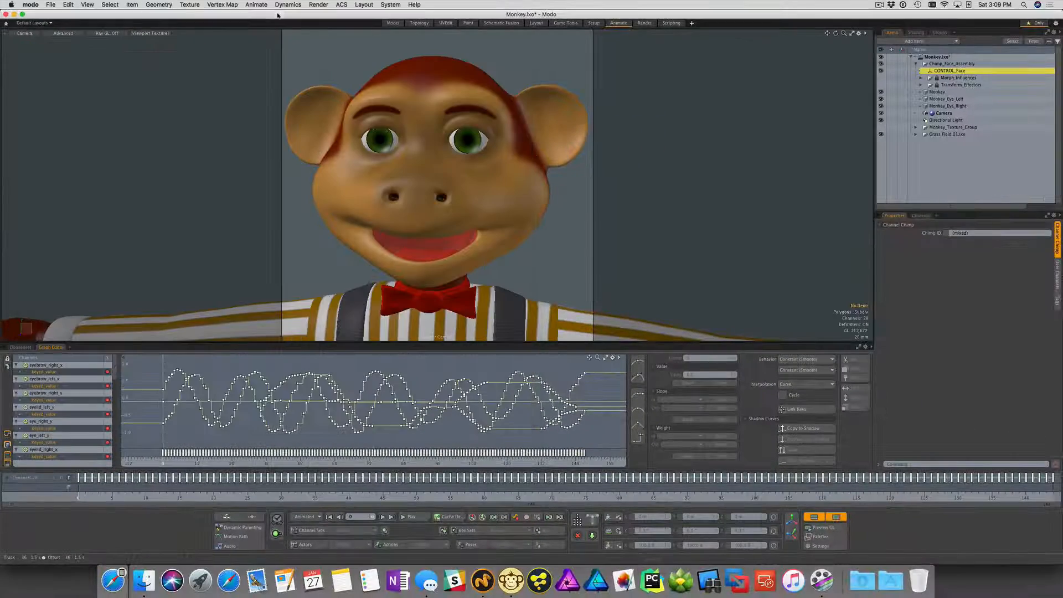
left_click(409, 518)
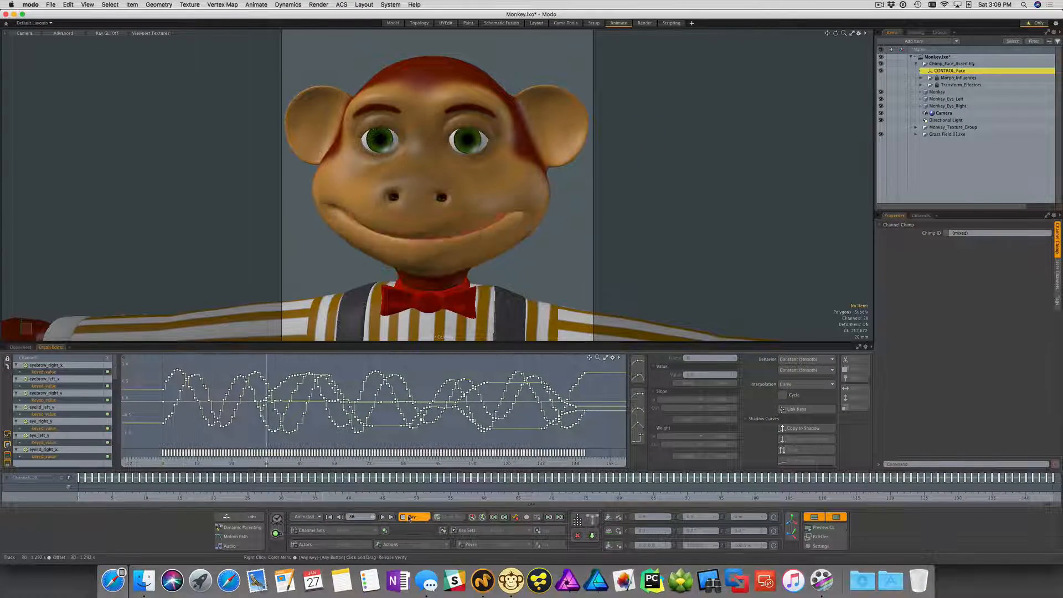